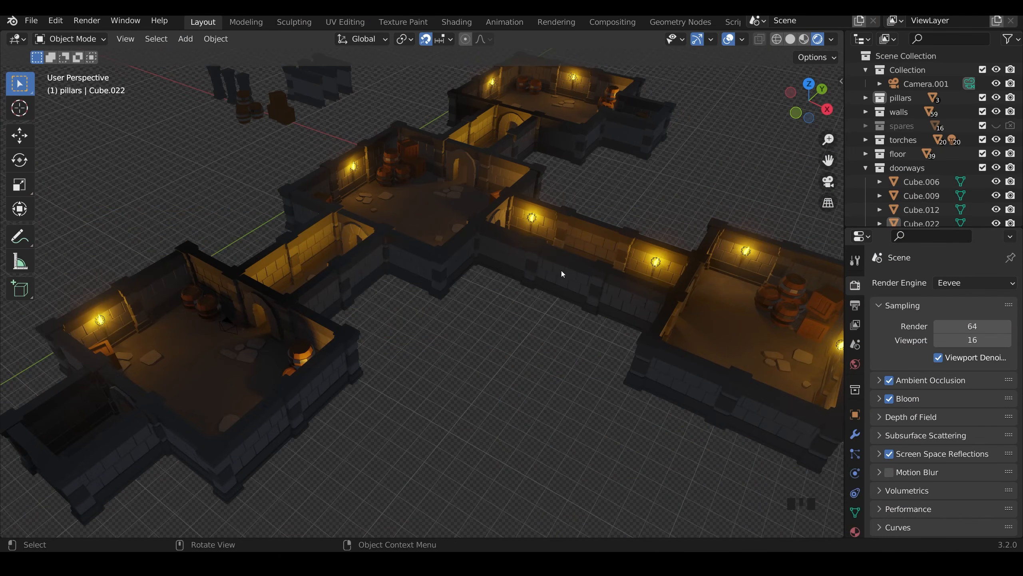
Step: Check the dungeon through the scene camera and return to the perspective view
key(grave)
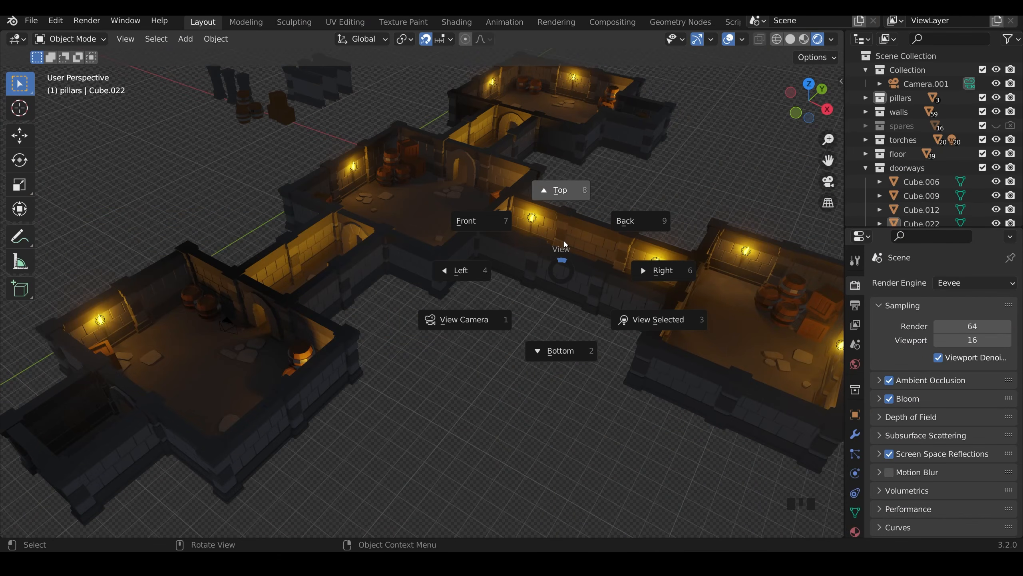
click(497, 319)
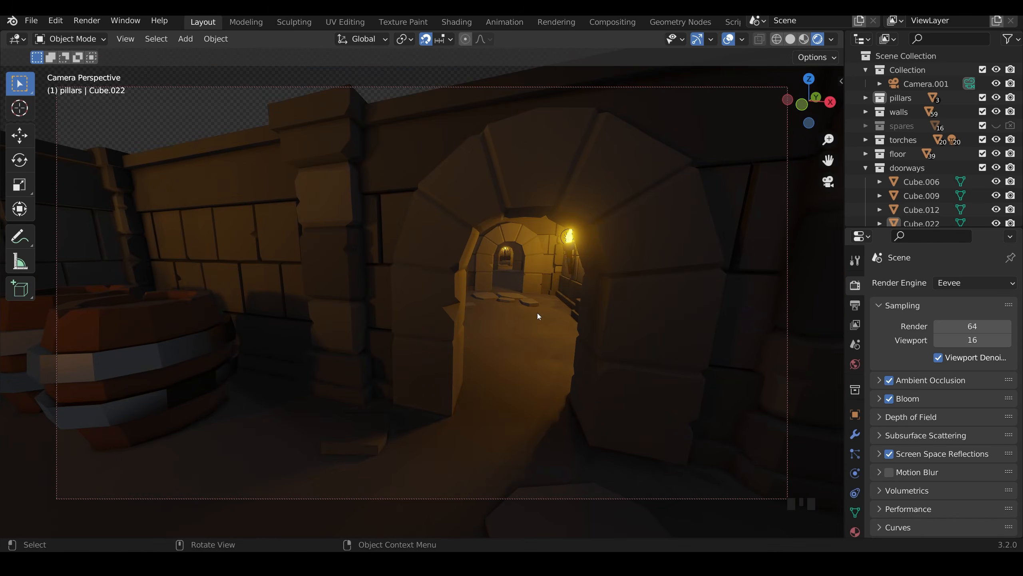
key(KP_0)
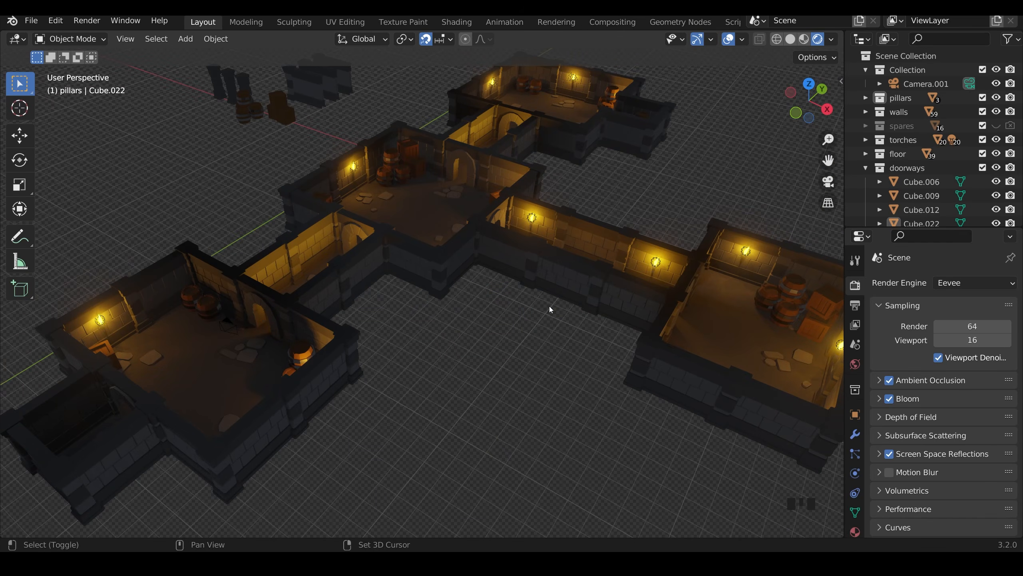
Step: Use walk navigation to bring the perspective view inside a dungeon room, facing the arched doorway straight on
key(shift+grave)
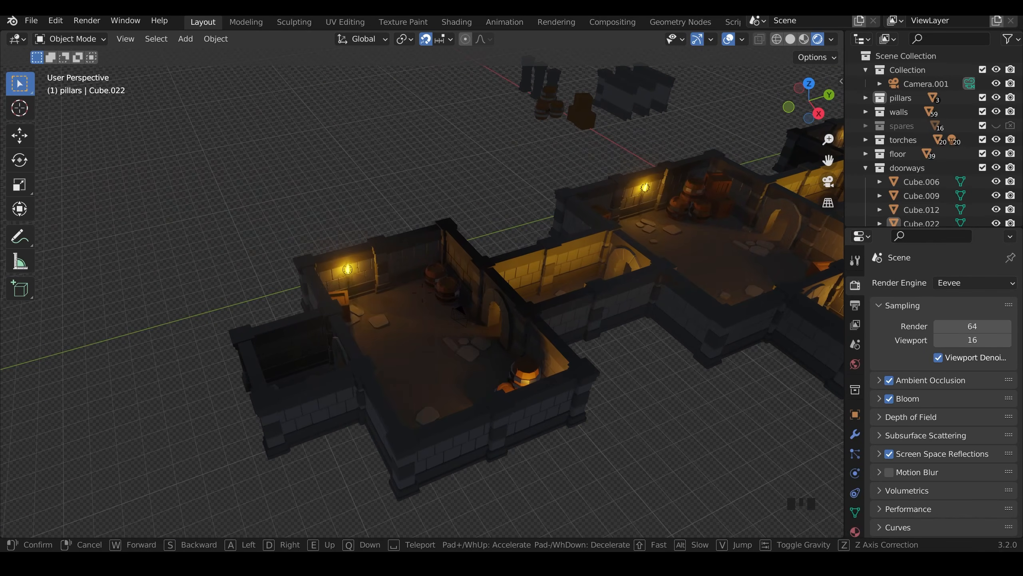
key(w)
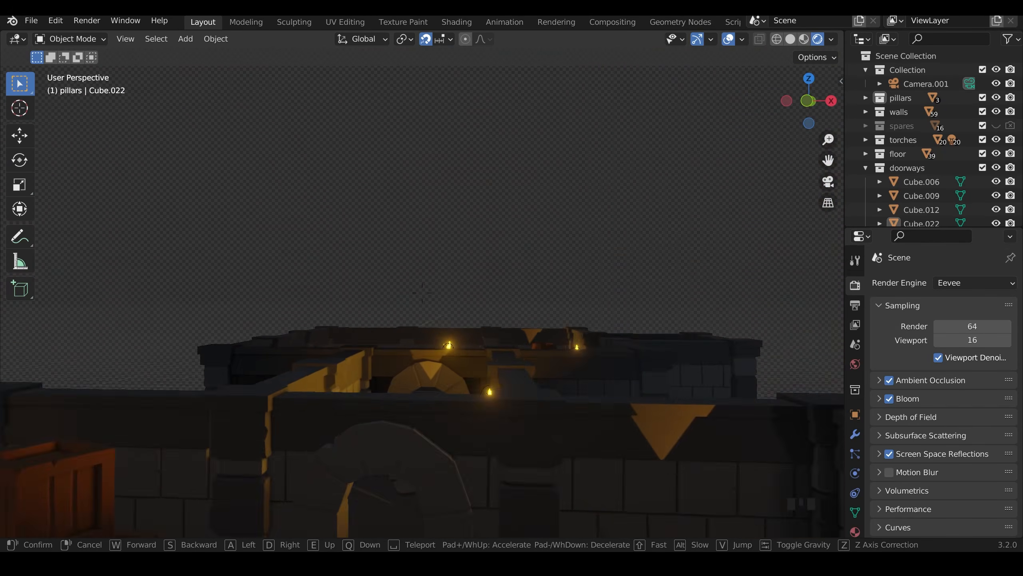
key(w)
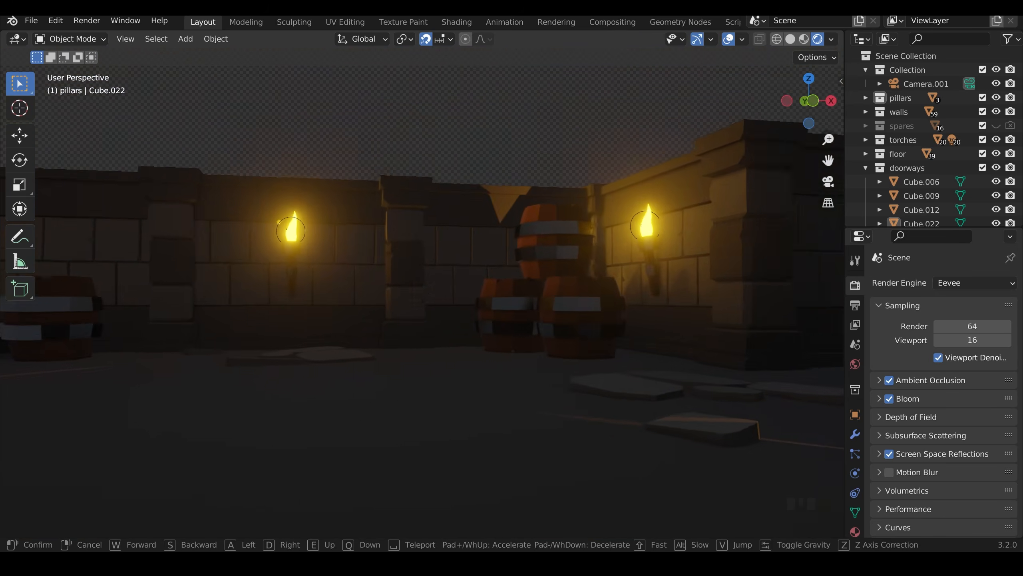
key(w)
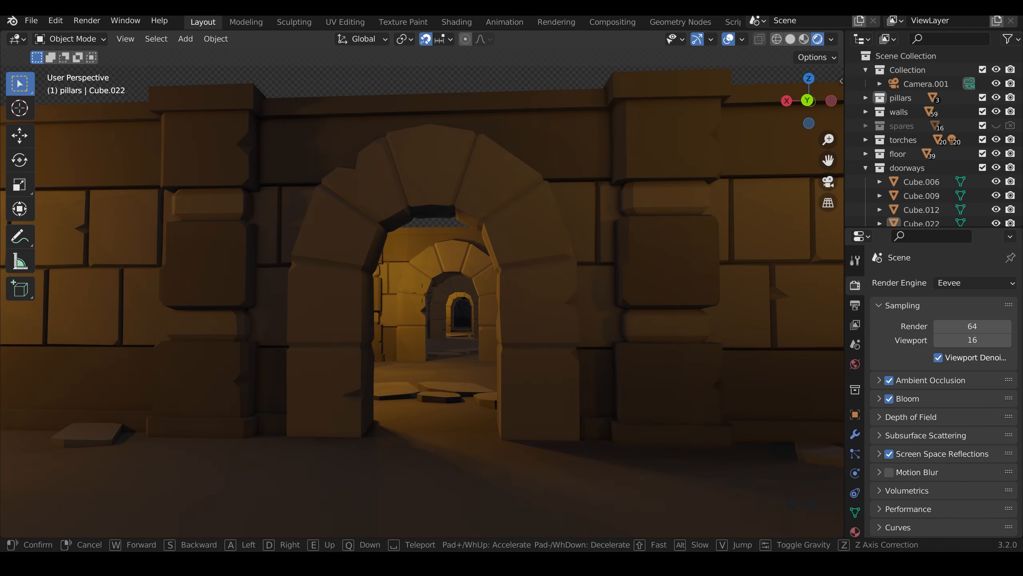
click(422, 294)
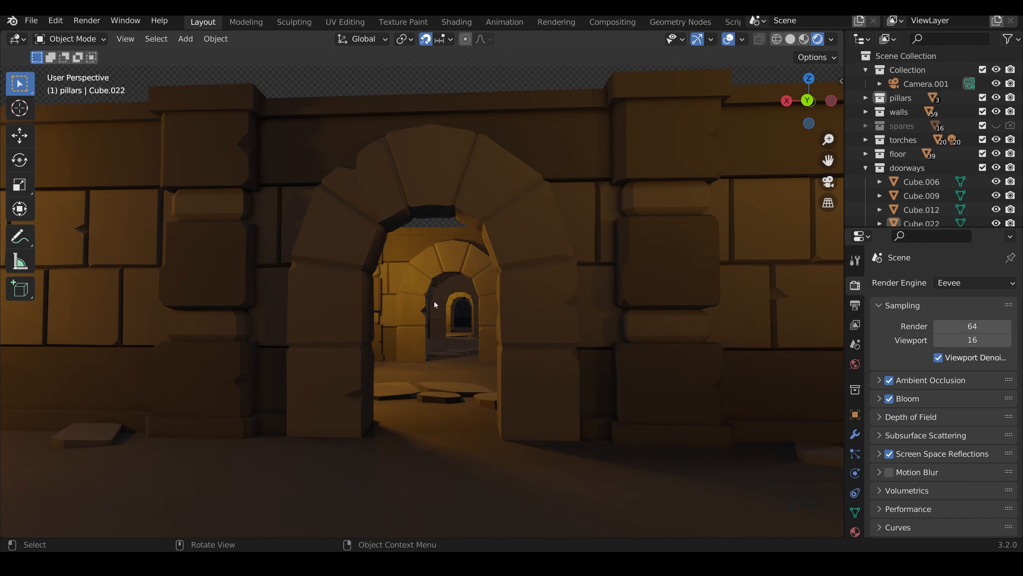
Step: Explore the dungeon's rooms and doorways with walk navigation, then cancel back to the view facing the arch
key(shift+grave)
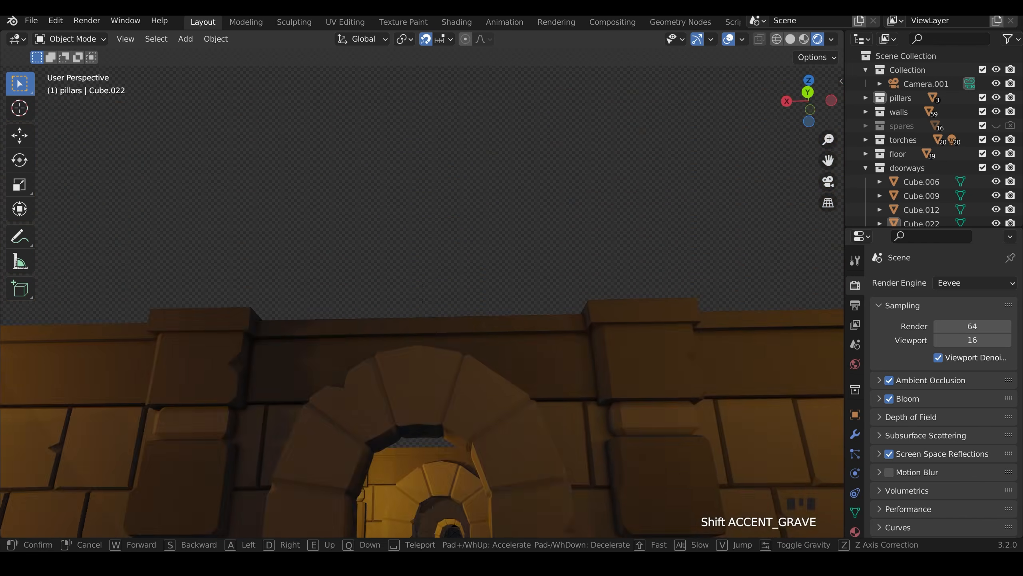
key(w)
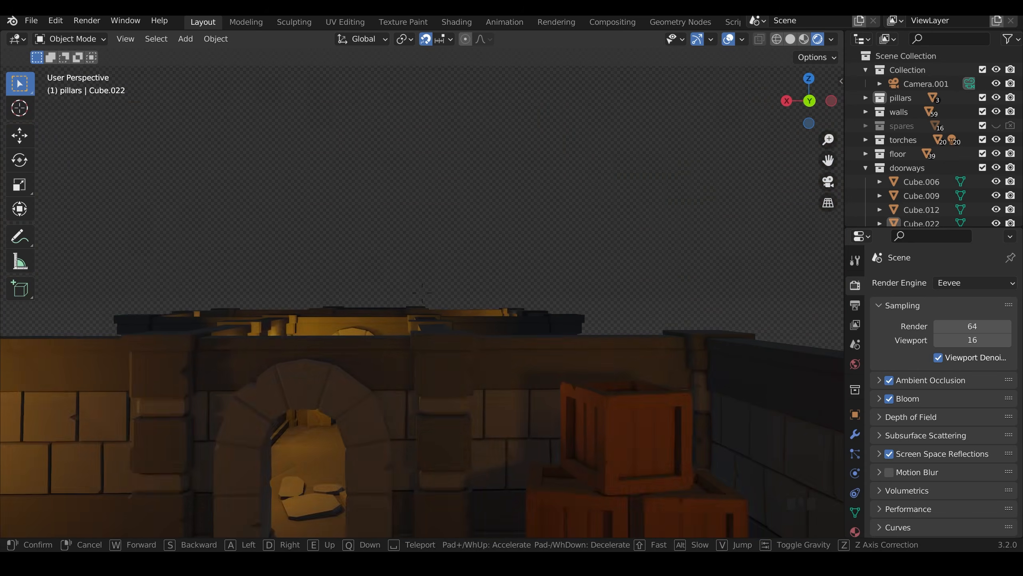
right_click(423, 293)
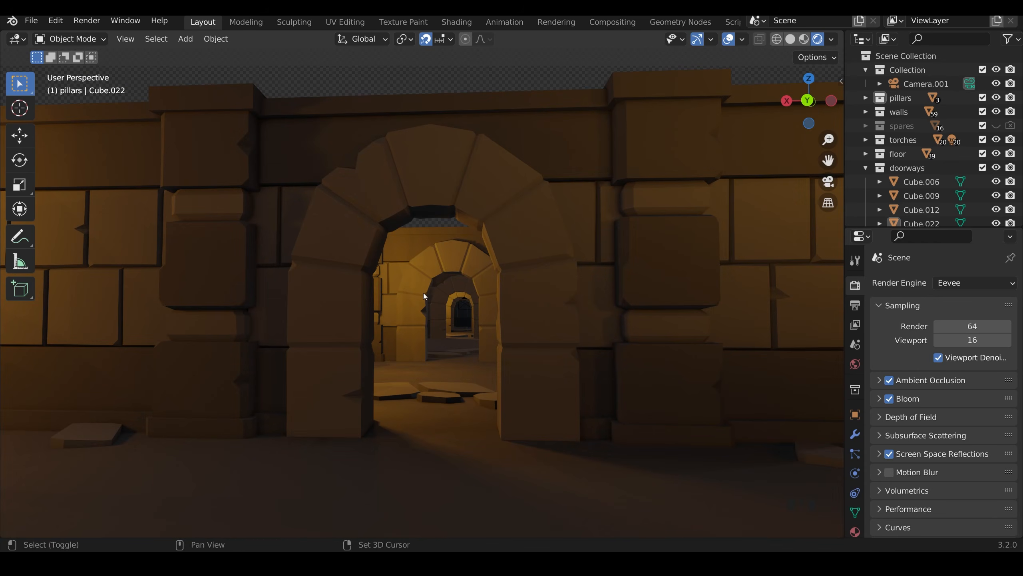
key(shift+grave)
key(w)
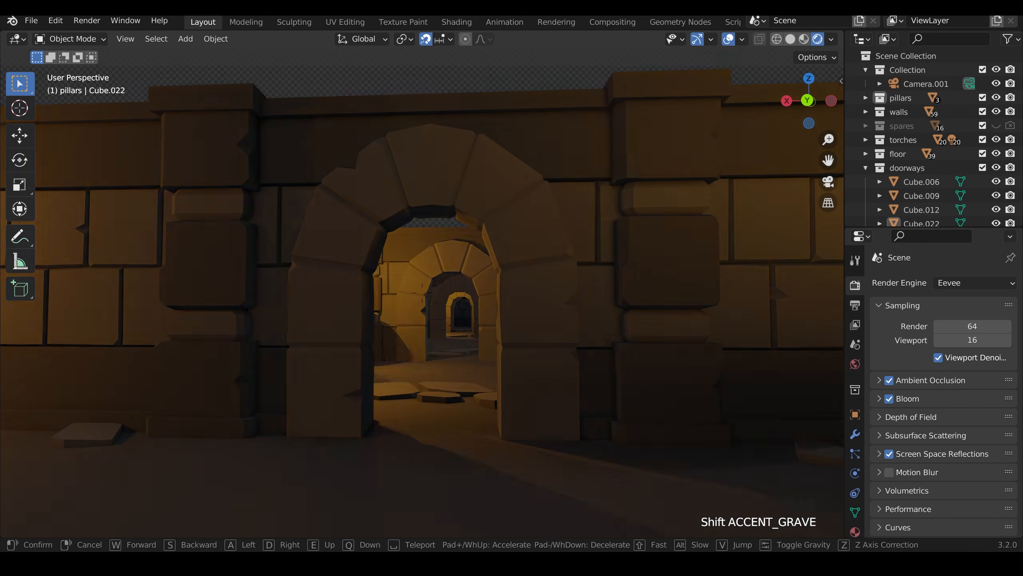
key(w)
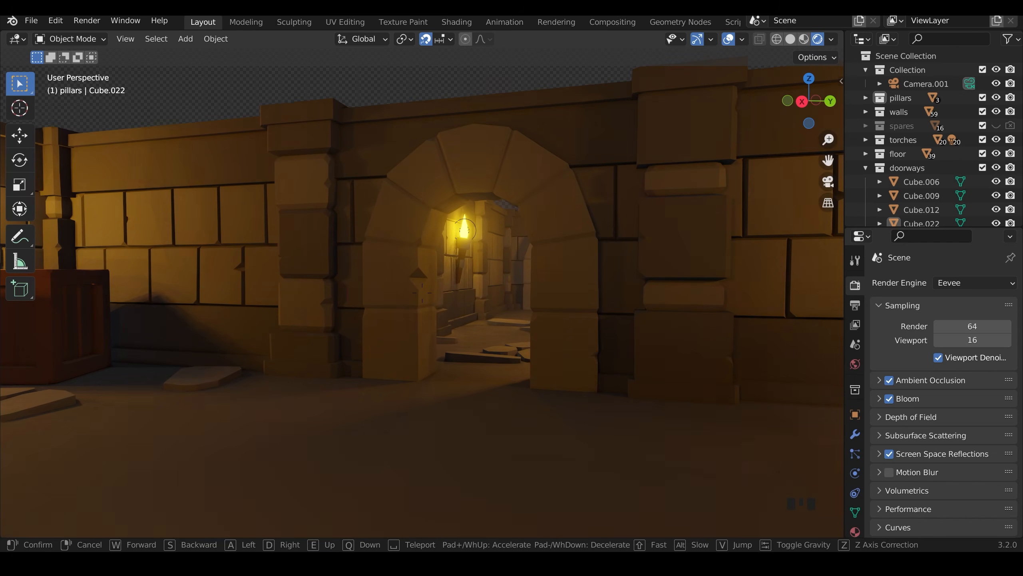
key(e)
key(w)
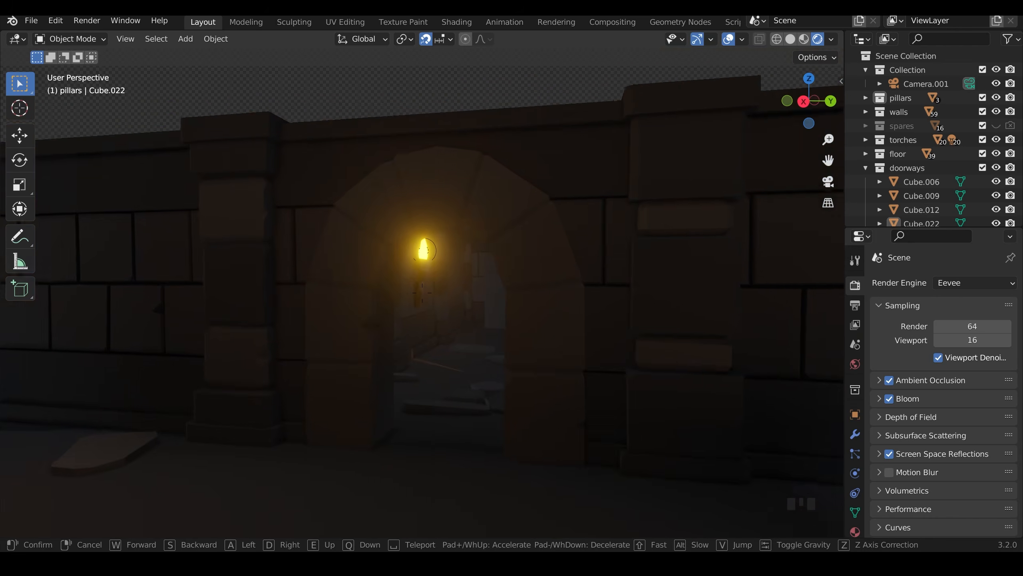
key(w)
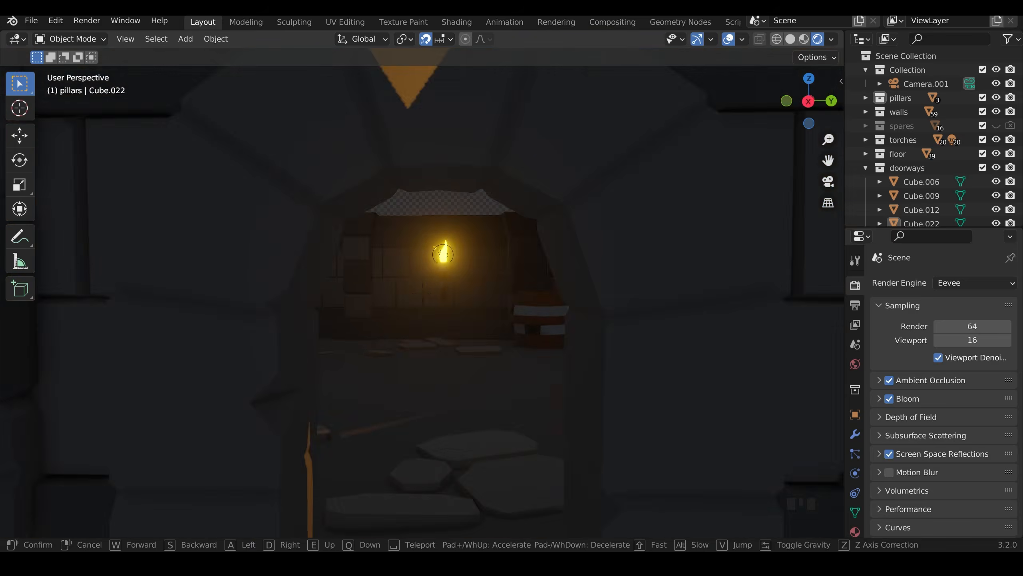
key(w)
key(e)
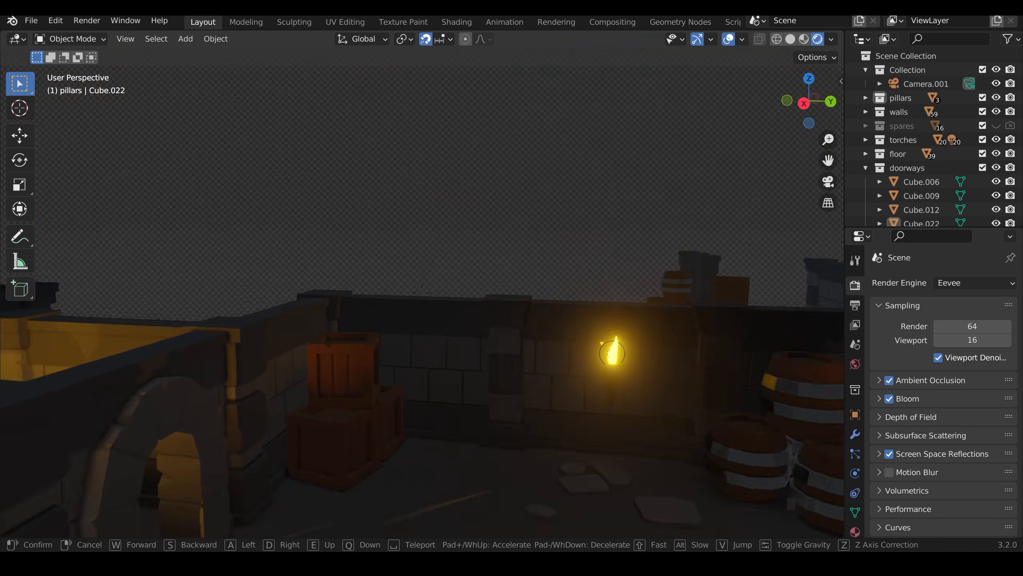
key(w)
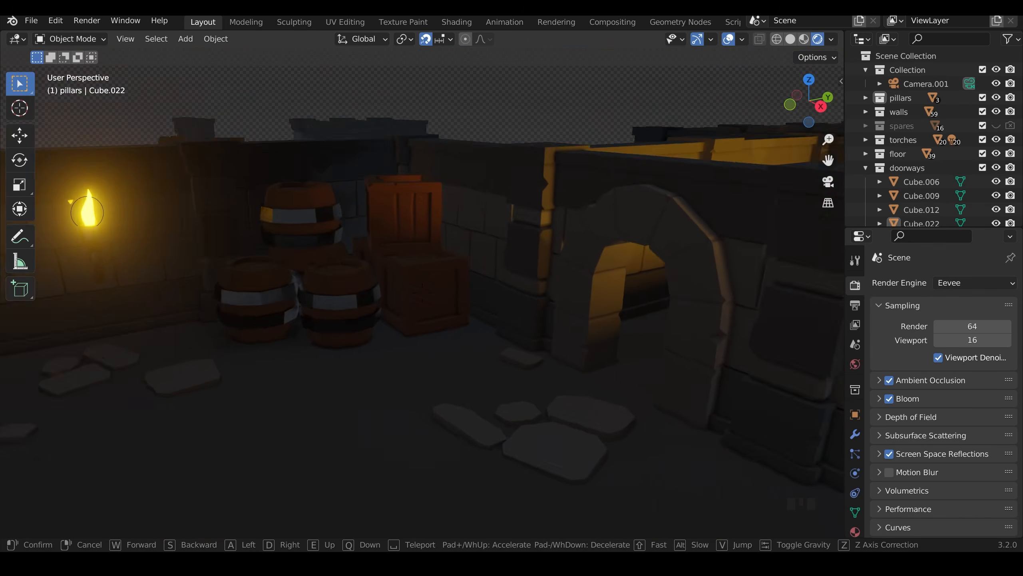
key(w)
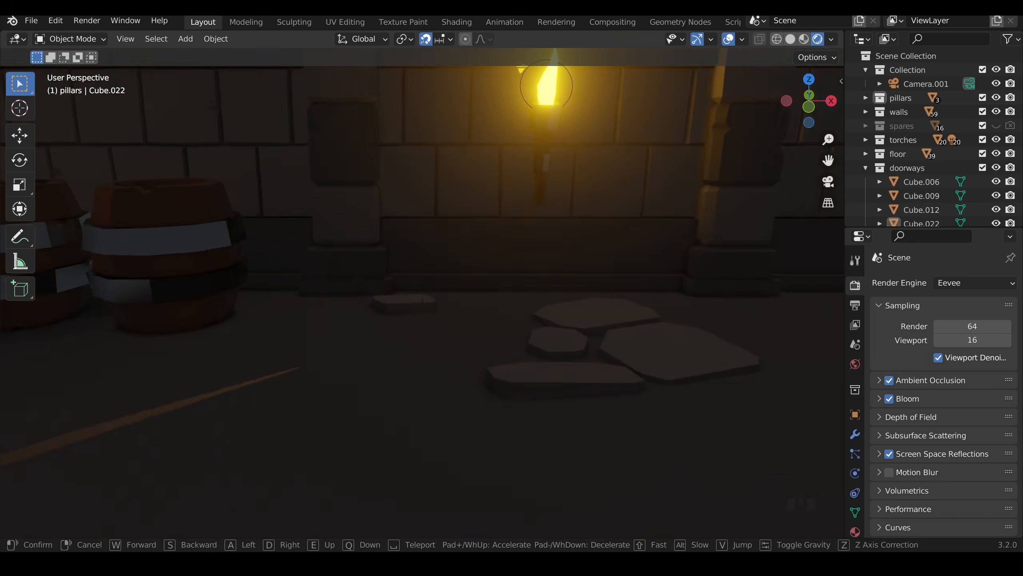
key(s)
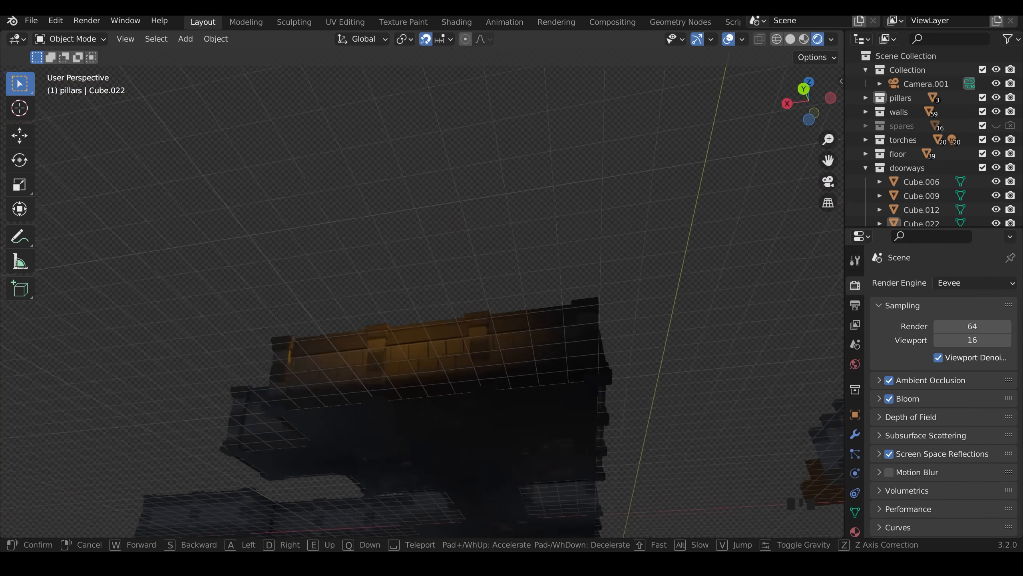
key(Escape)
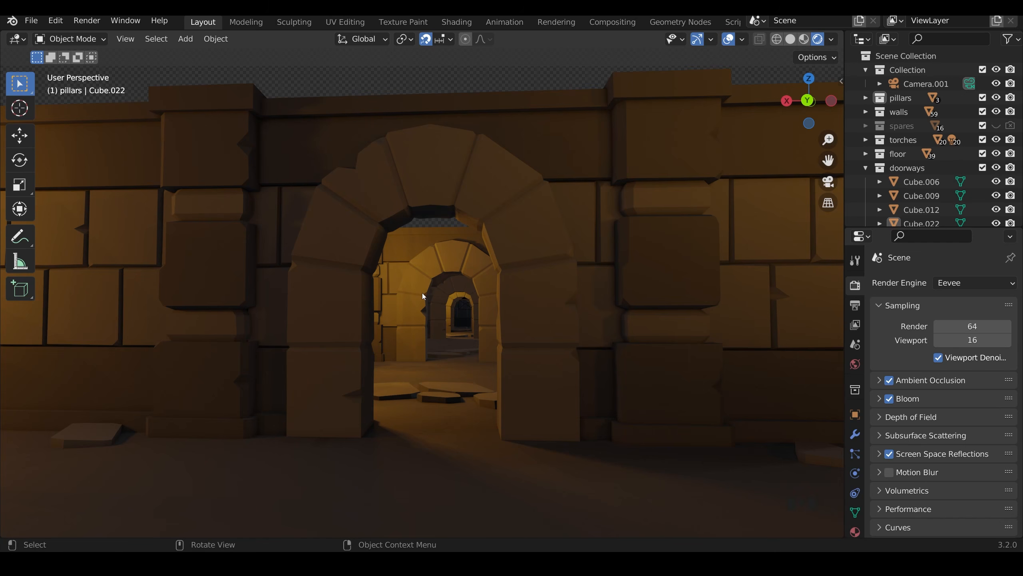
Step: Split off a strip below the 3D viewport and make it a Timeline editor
drag(838, 516, 836, 466)
click(22, 478)
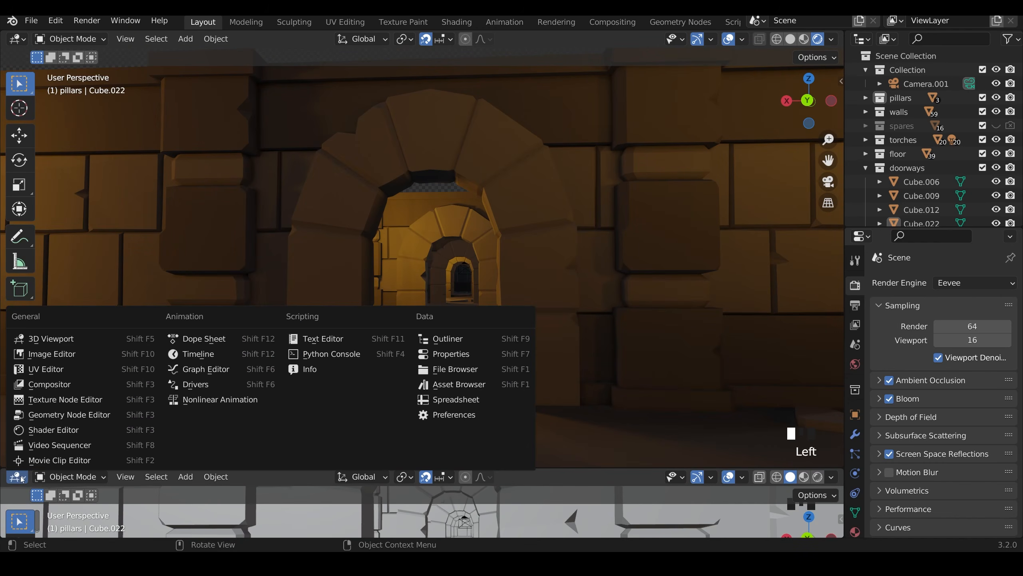
click(183, 354)
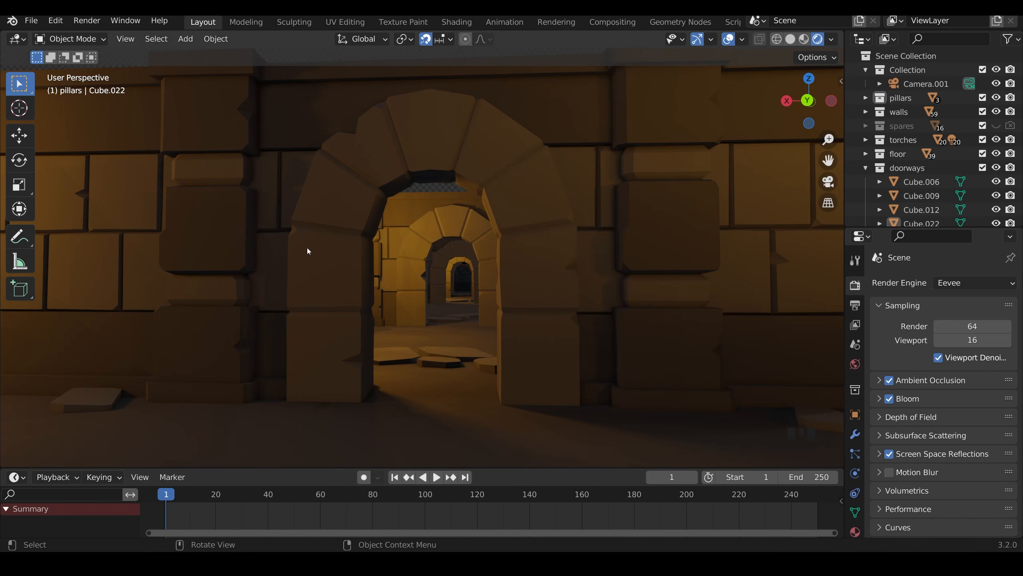
Step: Look through the scene camera, select Camera.001 and show its lens settings
click(215, 39)
key(KP_0)
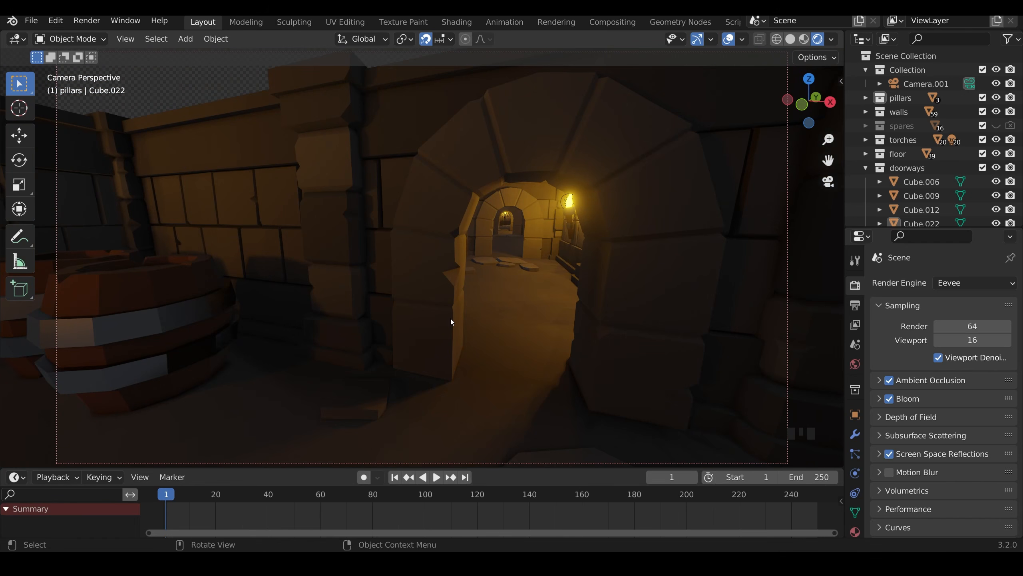
click(920, 86)
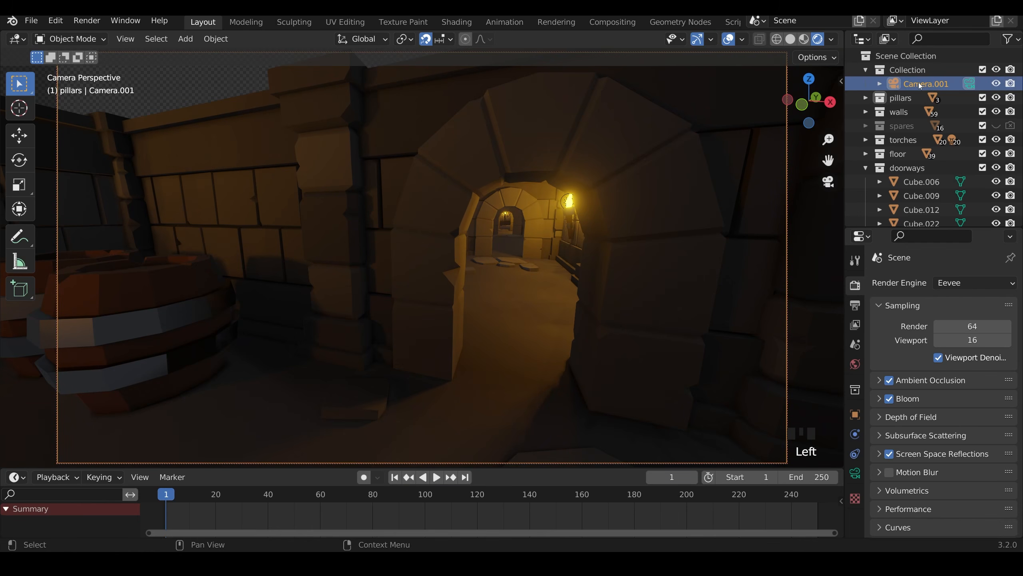
click(856, 473)
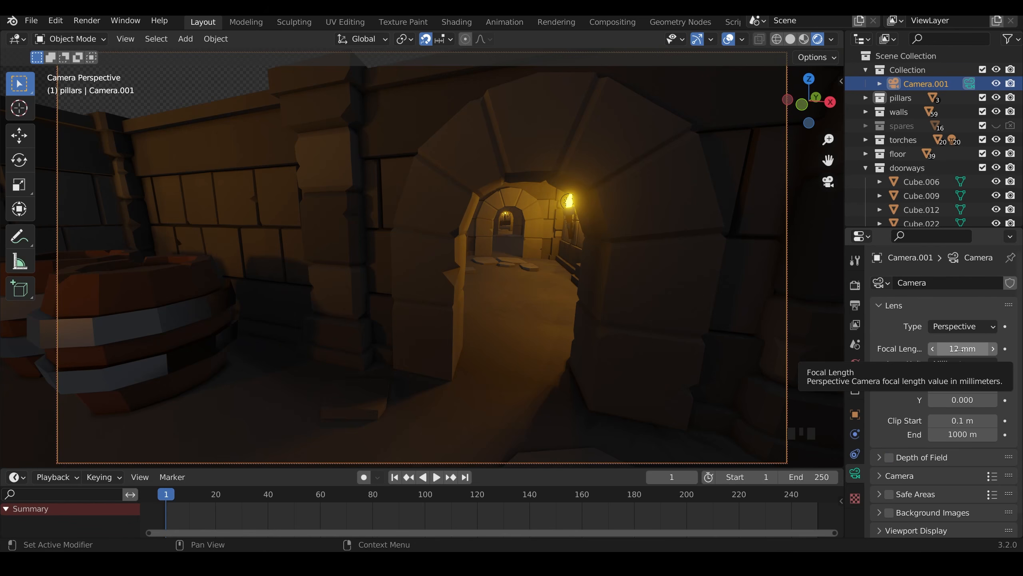
Step: Try a focal length of 49 mm on the camera and restore it to 12 mm
drag(955, 348, 997, 349)
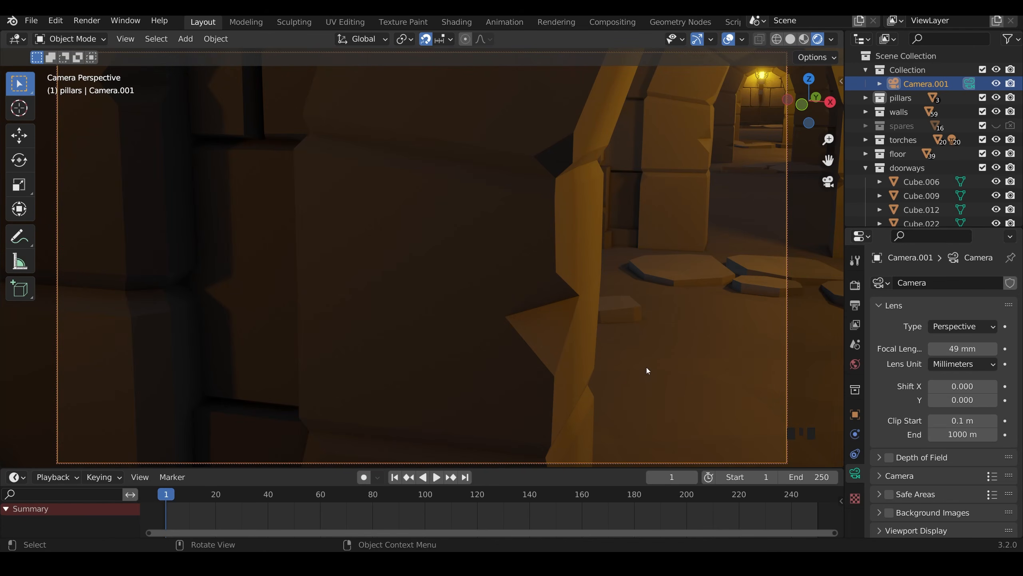
click(961, 353)
key(Return)
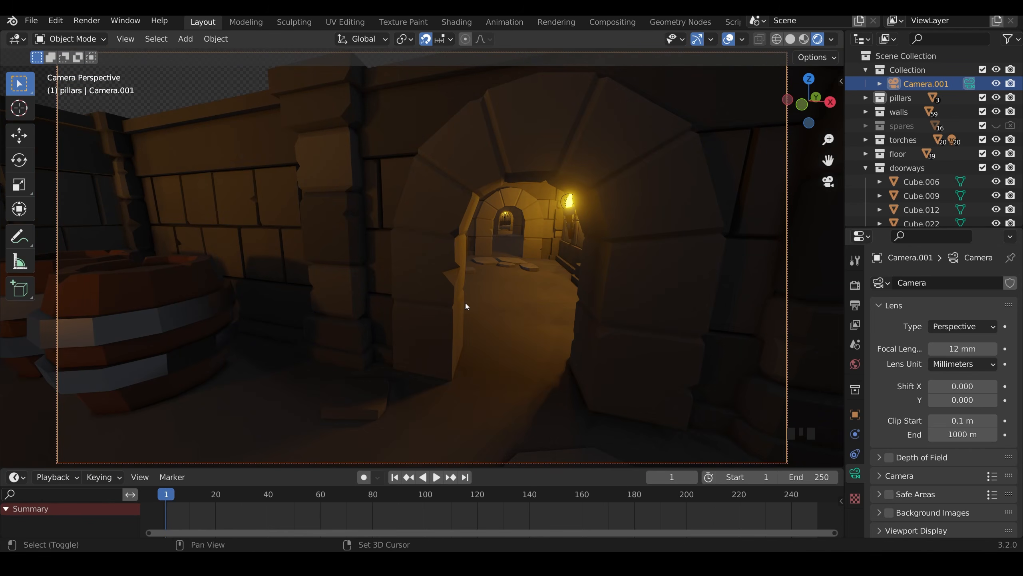
Step: Try walking the camera through the doorway with walk navigation and cancel the move
key(shift+grave)
key(w)
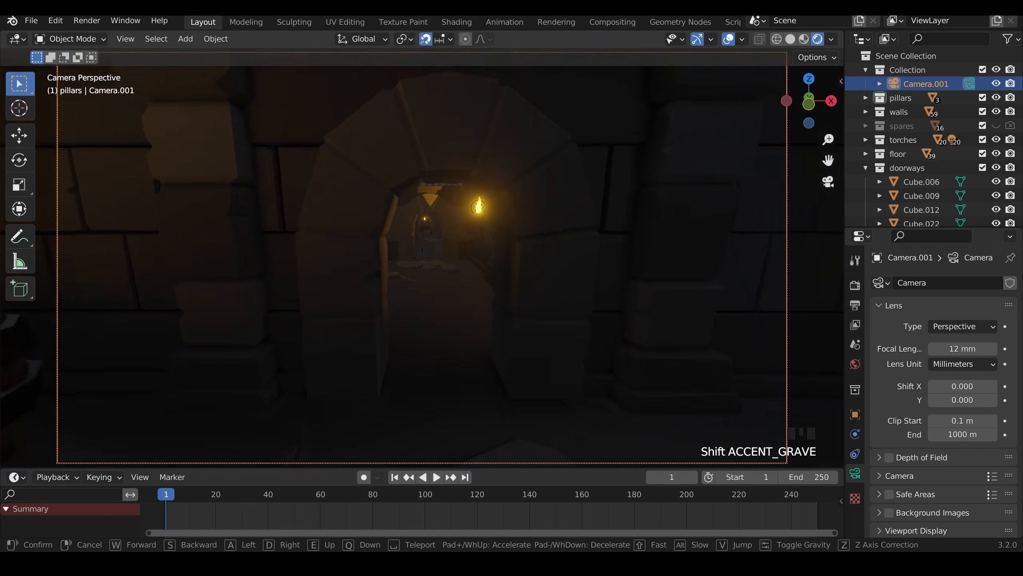
key(w)
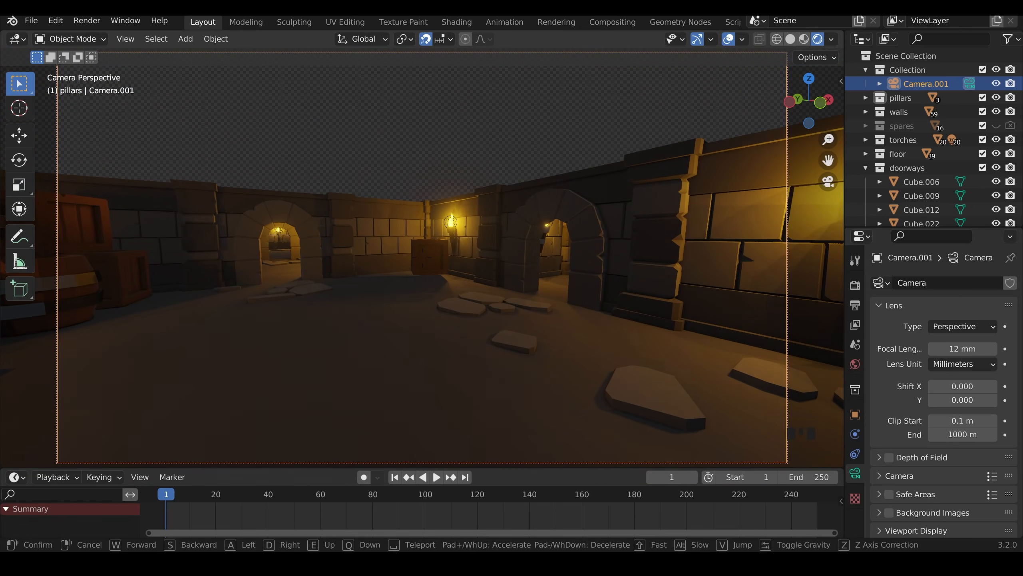
right_click(422, 257)
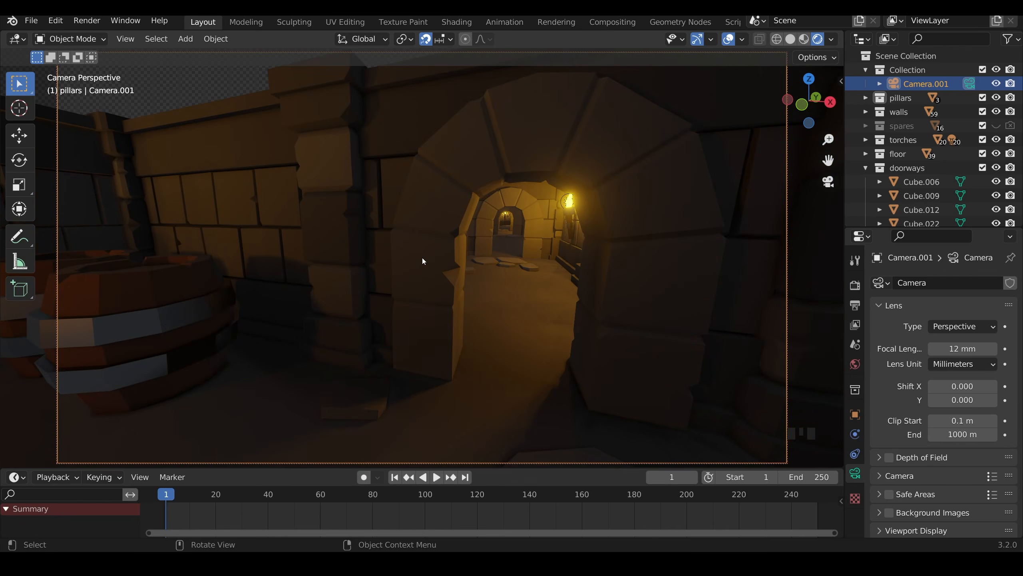
Step: In top view with snapping off, move the camera beside the stone slabs in the room's lower right corner and rotate it about -42.8° around Z
key(KP_7)
shift+middle_drag(456, 281, 515, 287)
scroll(515, 289, up, 2)
shift+middle_drag(527, 405, 488, 264)
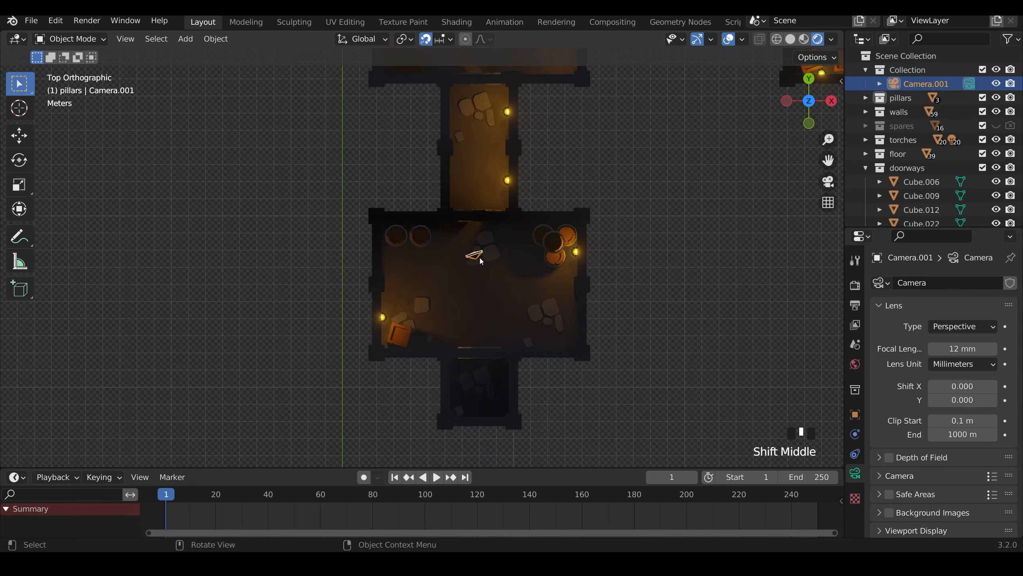
key(g)
click(544, 327)
key(r)
click(563, 319)
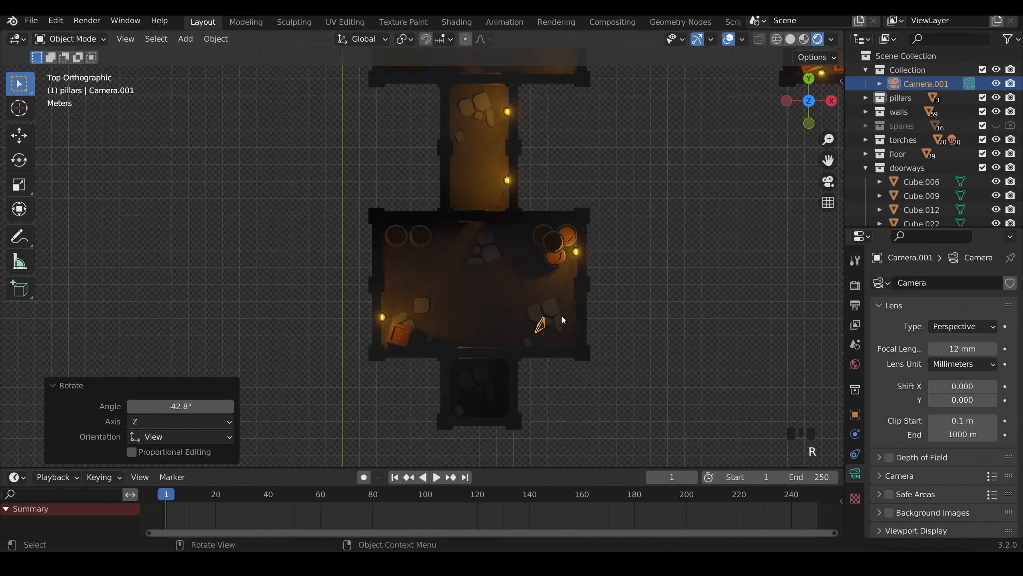
Step: Shift the camera closer to the room's right wall and rotate it about 9.85° around Z
key(g)
click(585, 328)
key(r)
click(584, 332)
scroll(567, 155, down, 1)
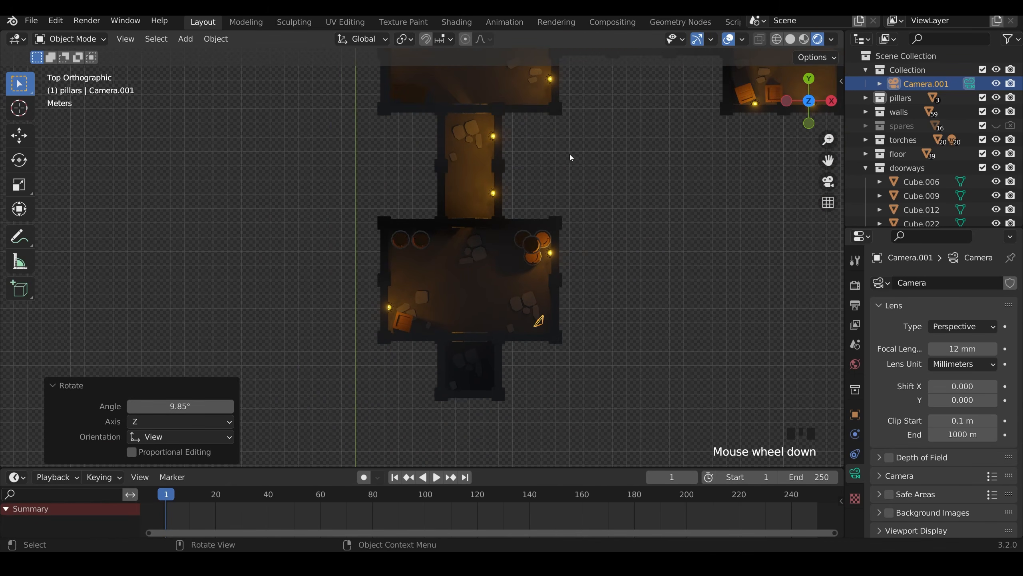
scroll(569, 153, down, 3)
Step: From the camera view, enable auto keying and start timeline playback
key(KP_0)
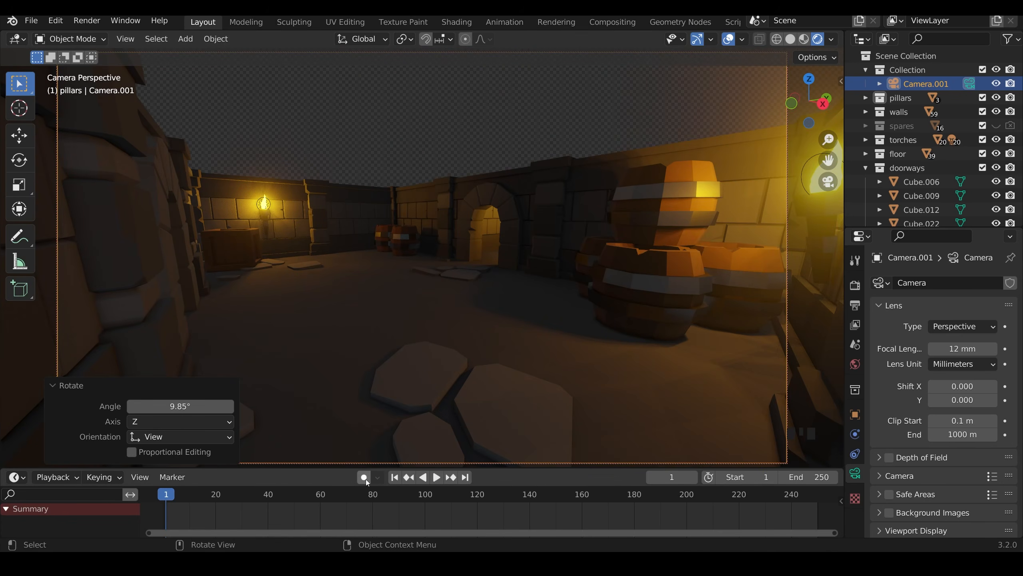
click(363, 477)
key(space)
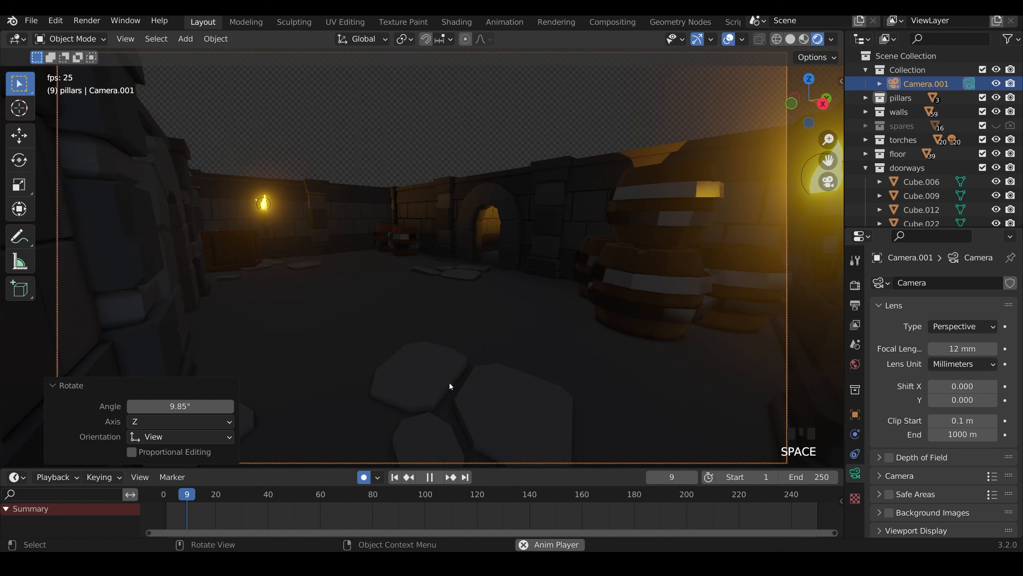
Step: Try recording a camera walk from the starting room through the doorways with walk navigation, confirm it and stop playback
key(shift+grave)
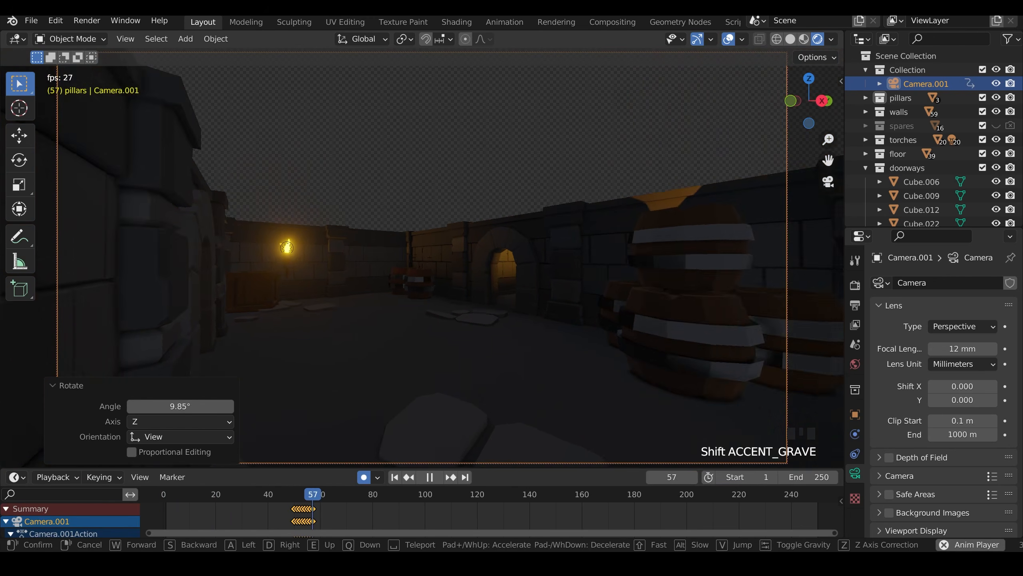
key(w)
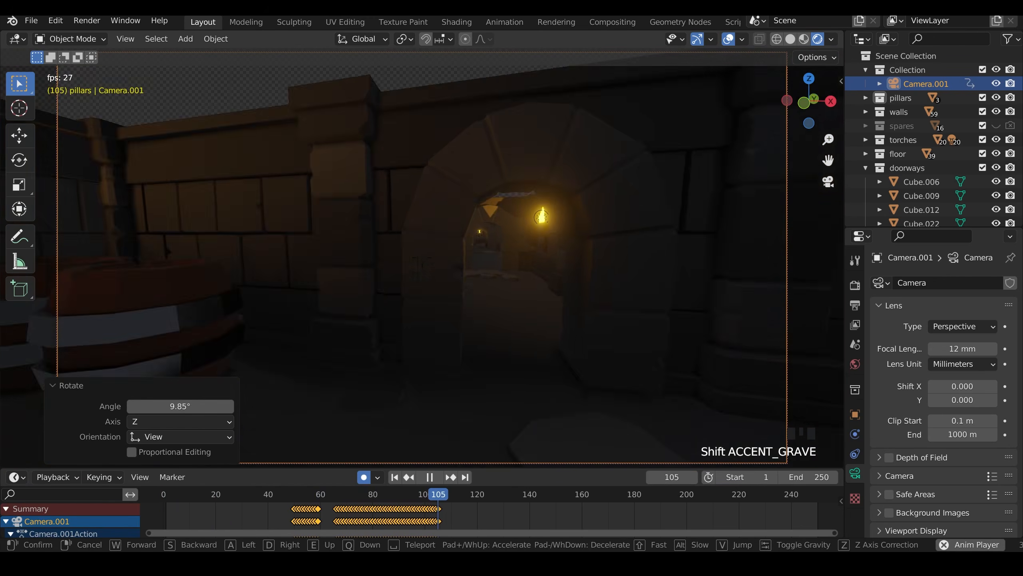
key(w)
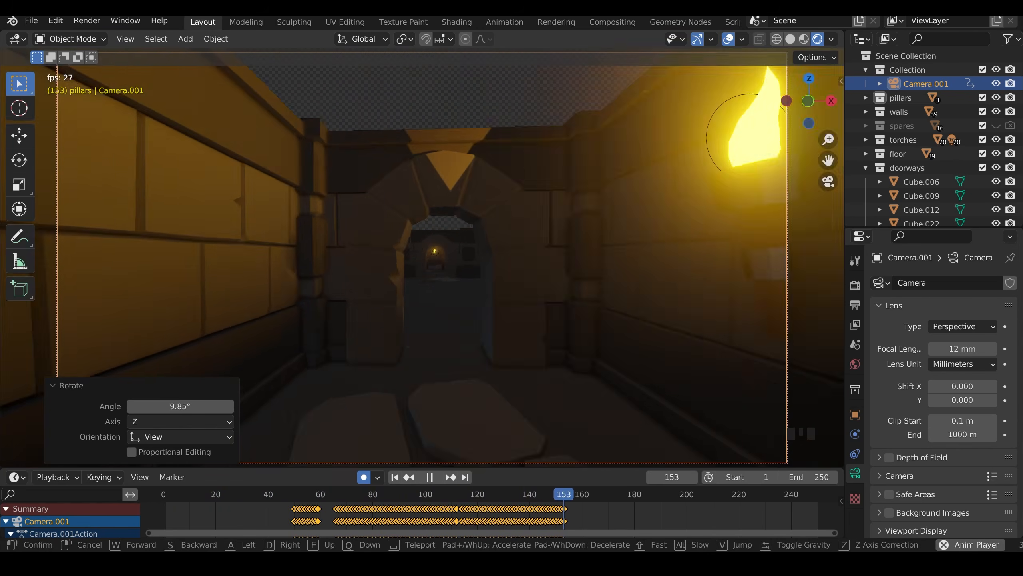
key(w)
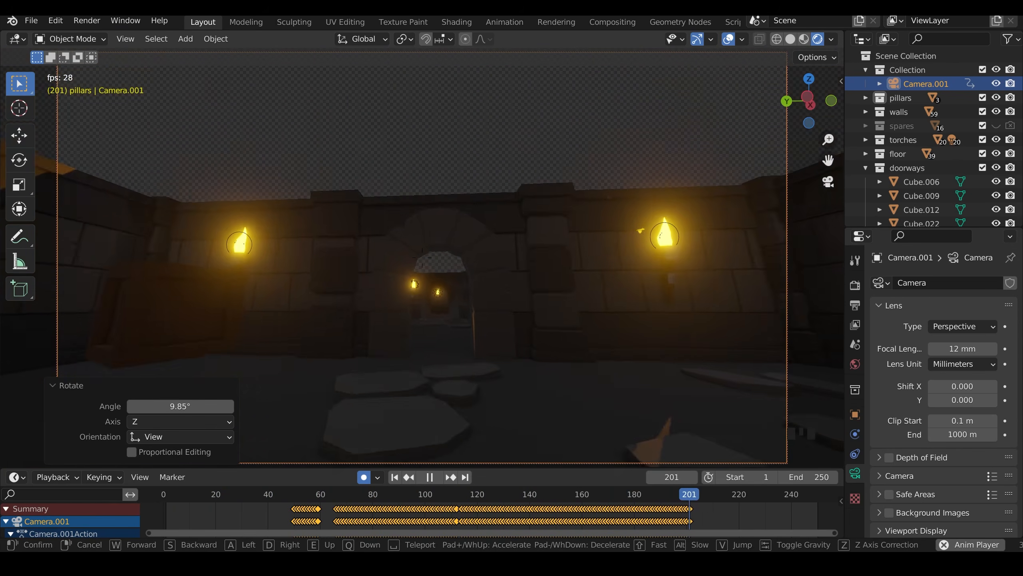
key(w)
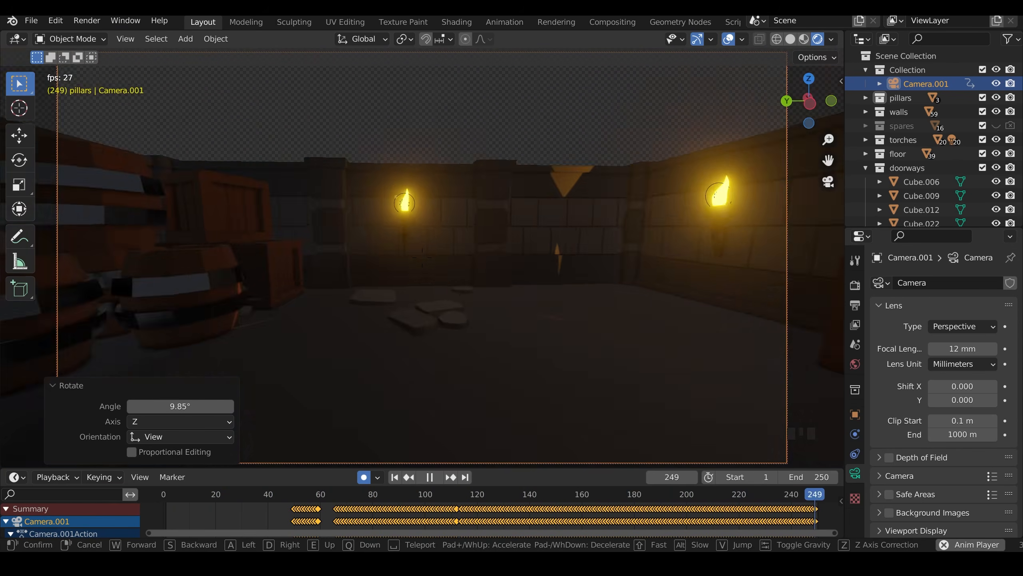
key(w)
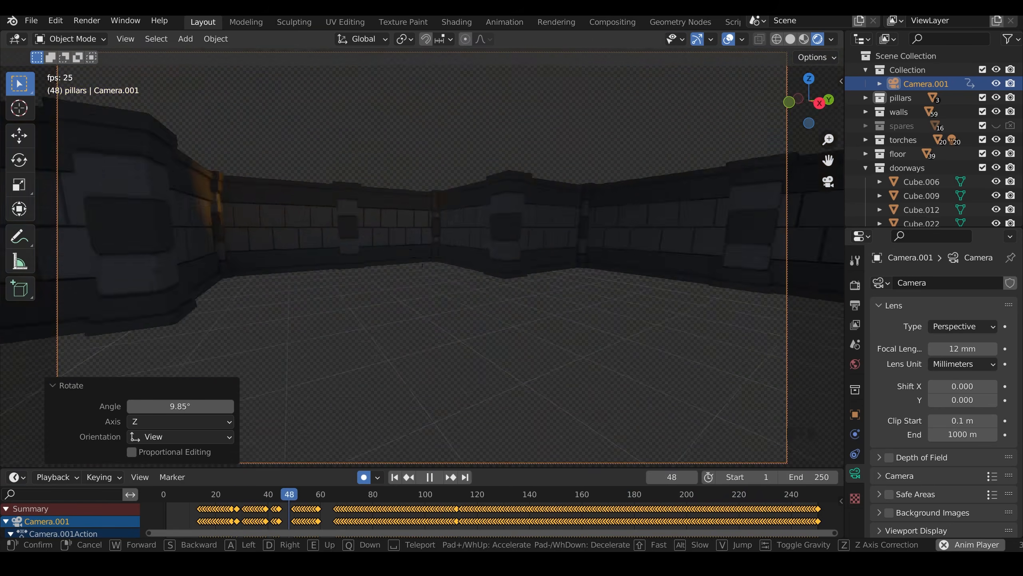
key(w)
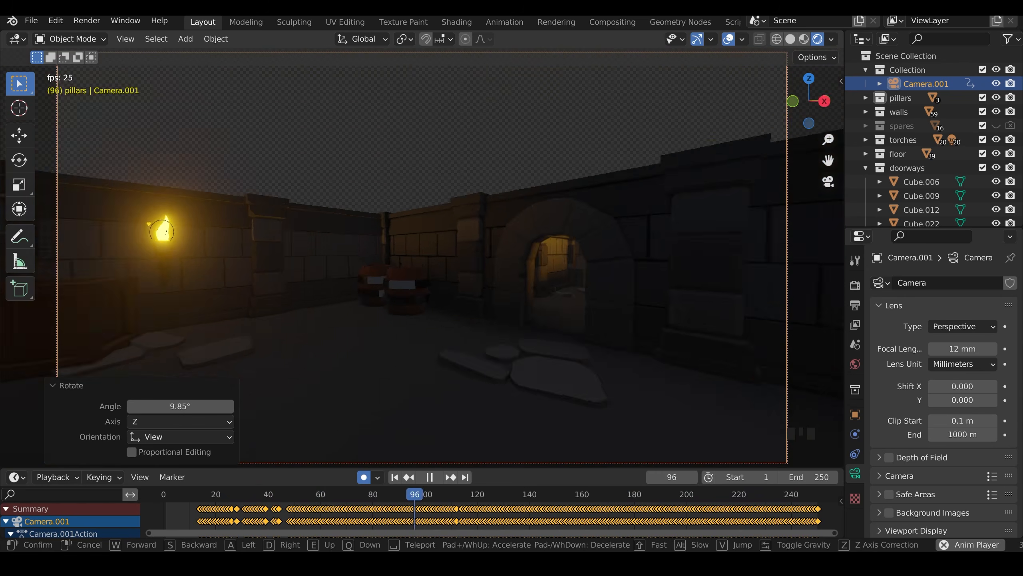
click(422, 257)
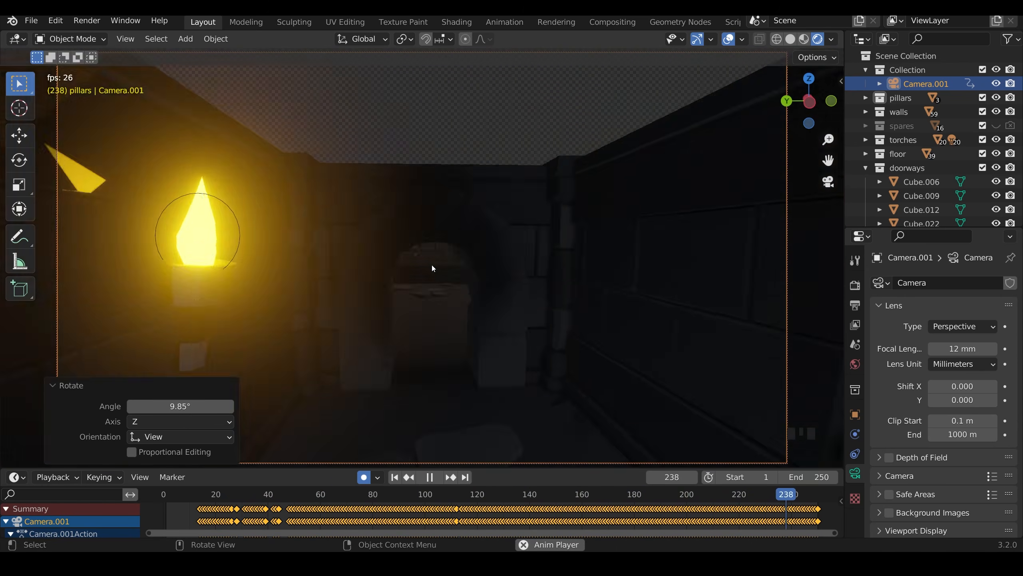
key(space)
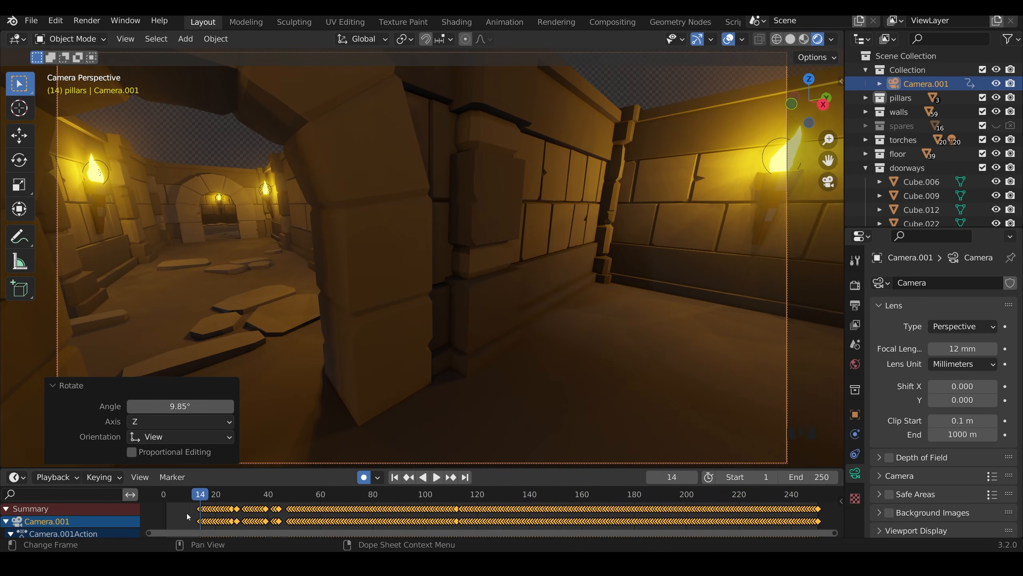
Step: Delete all of the camera's keyframes and set the timeline's end frame to 1000
key(a)
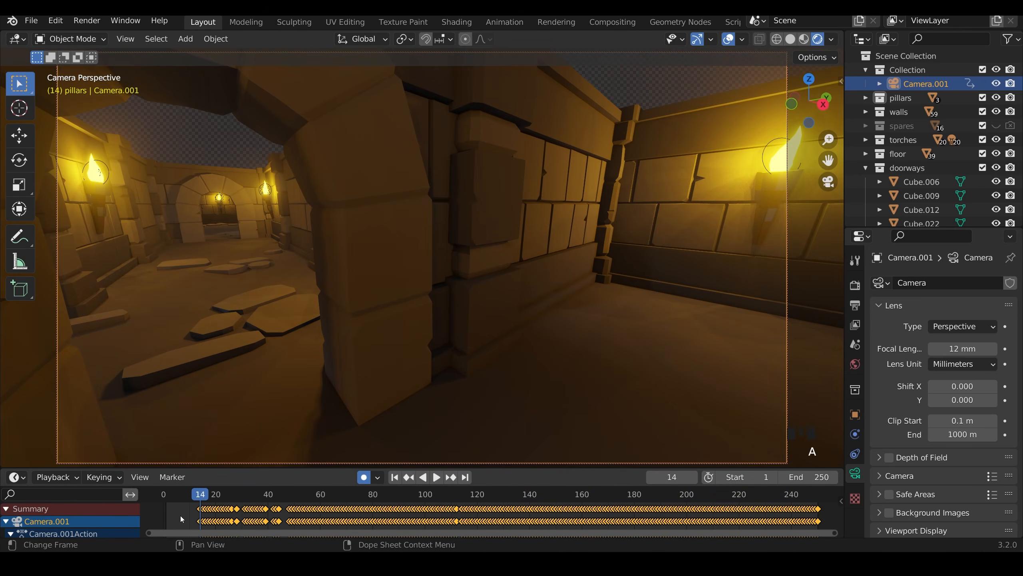
key(Delete)
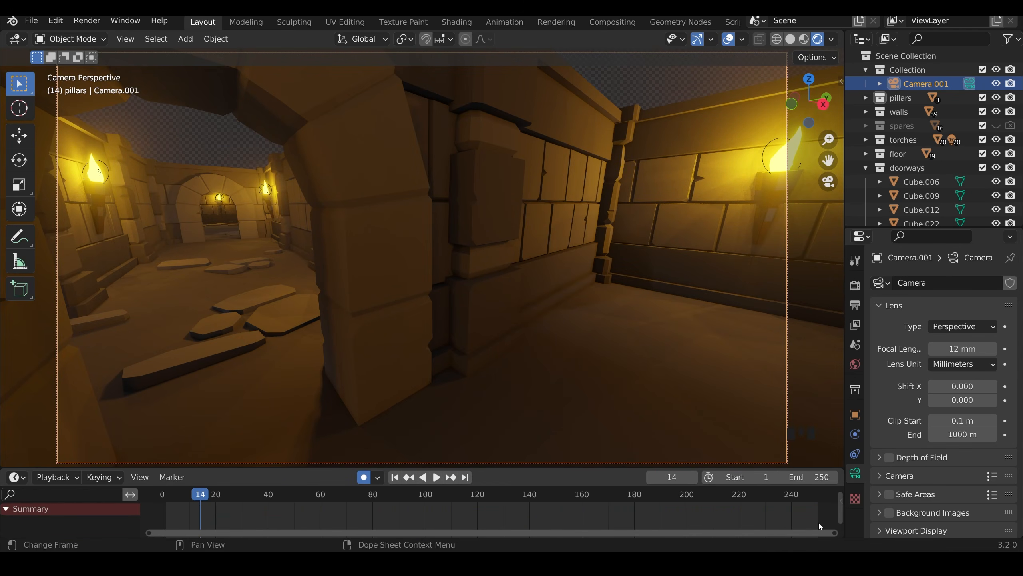
click(806, 479)
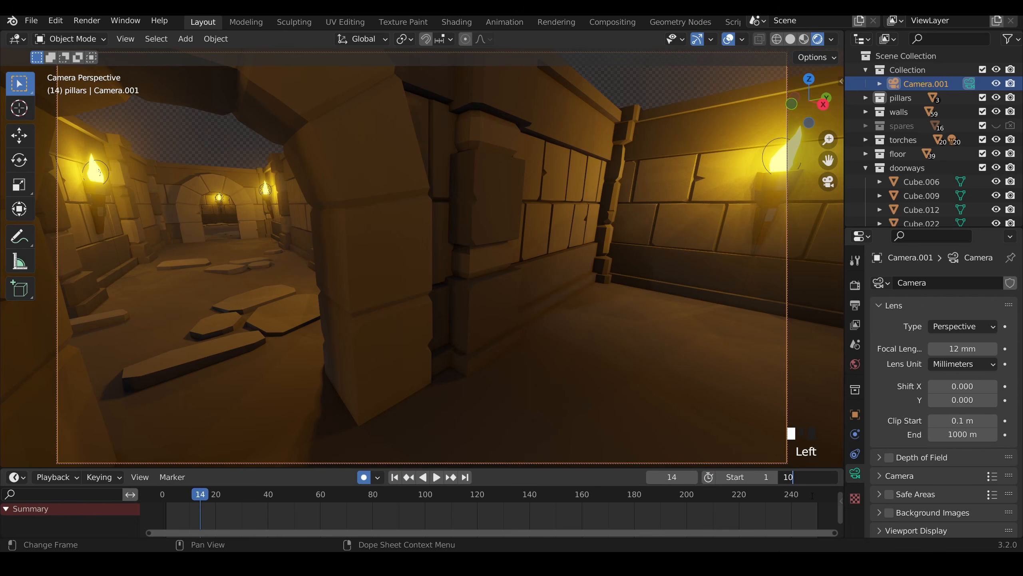
scroll(566, 506, down, 20)
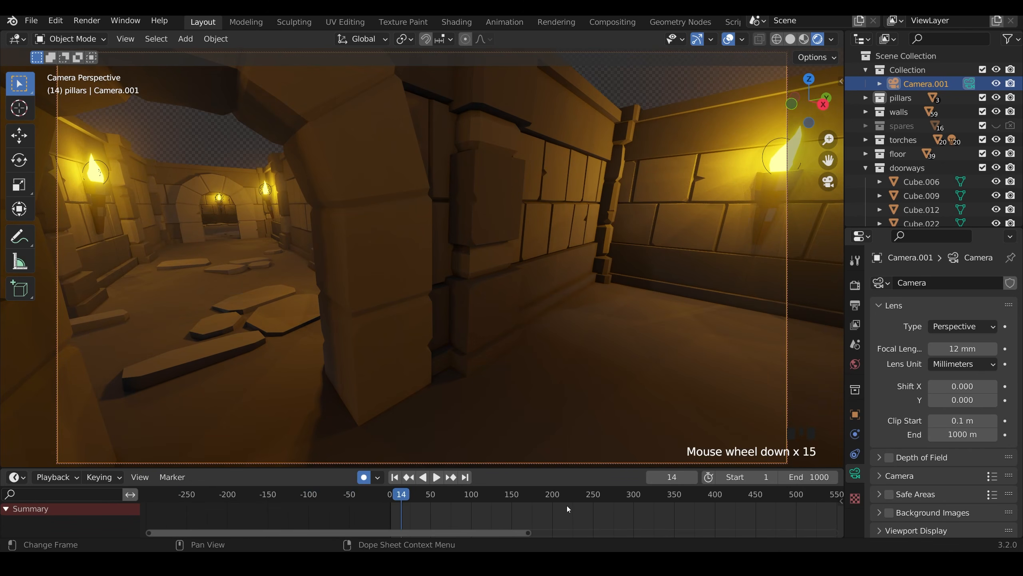
scroll(568, 507, down, 7)
middle_drag(567, 507, 511, 496)
scroll(511, 496, up, 8)
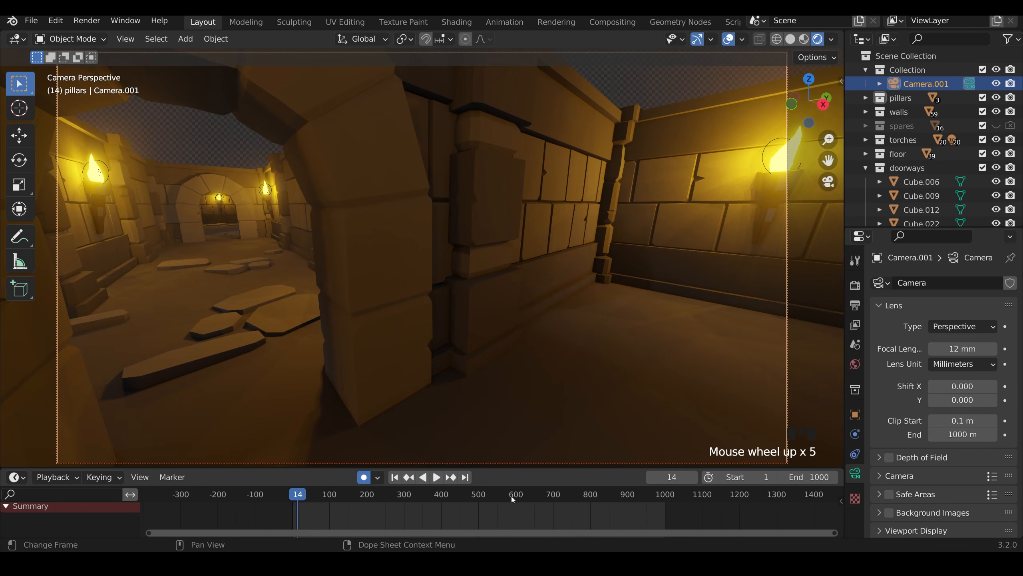
scroll(515, 499, up, 2)
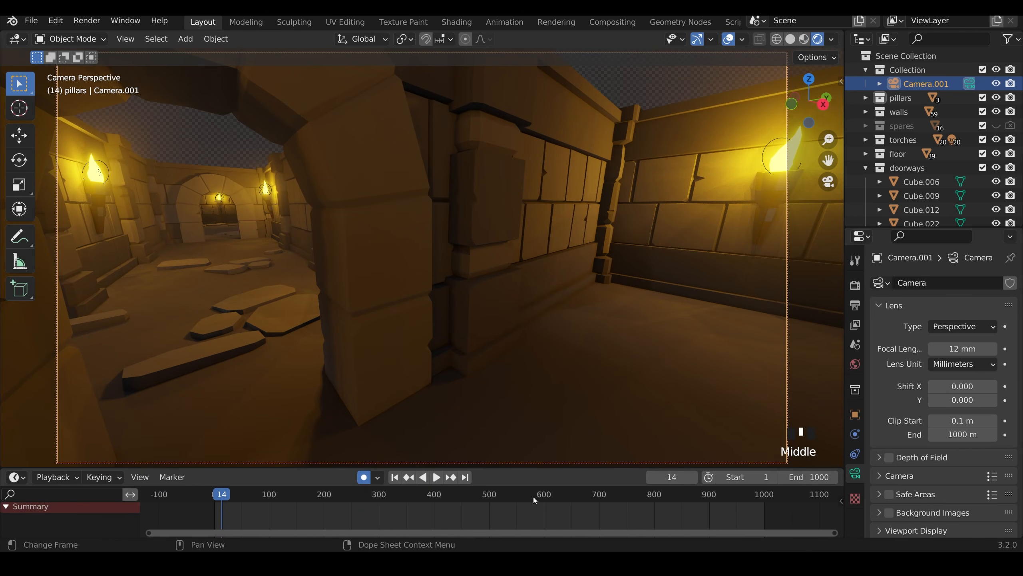
Step: In top view, move the camera back to the lower room's lower right corner, about -14.573 m in X and -20.915 m in Y
key(KP_7)
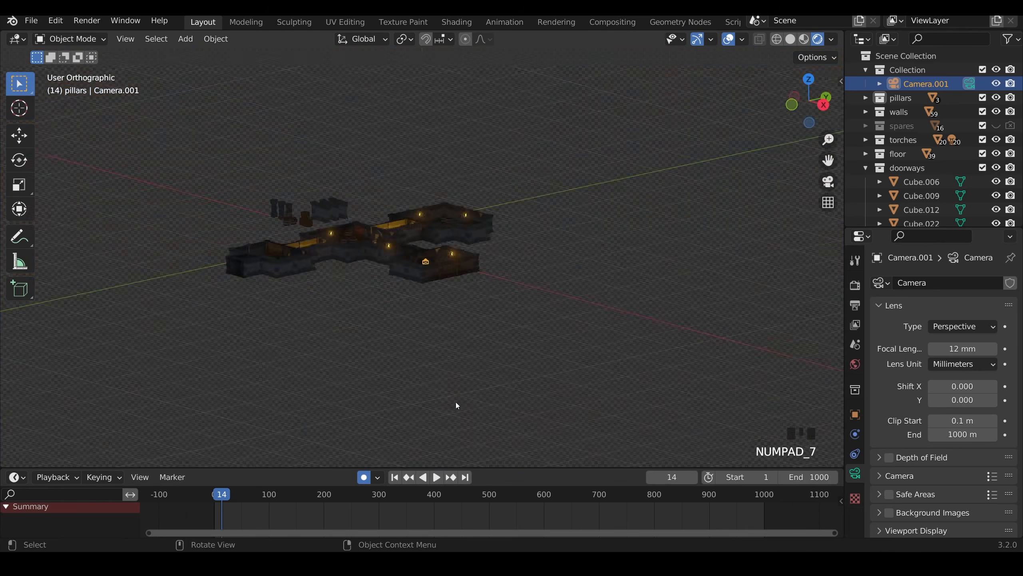
shift+middle_drag(502, 355, 485, 270)
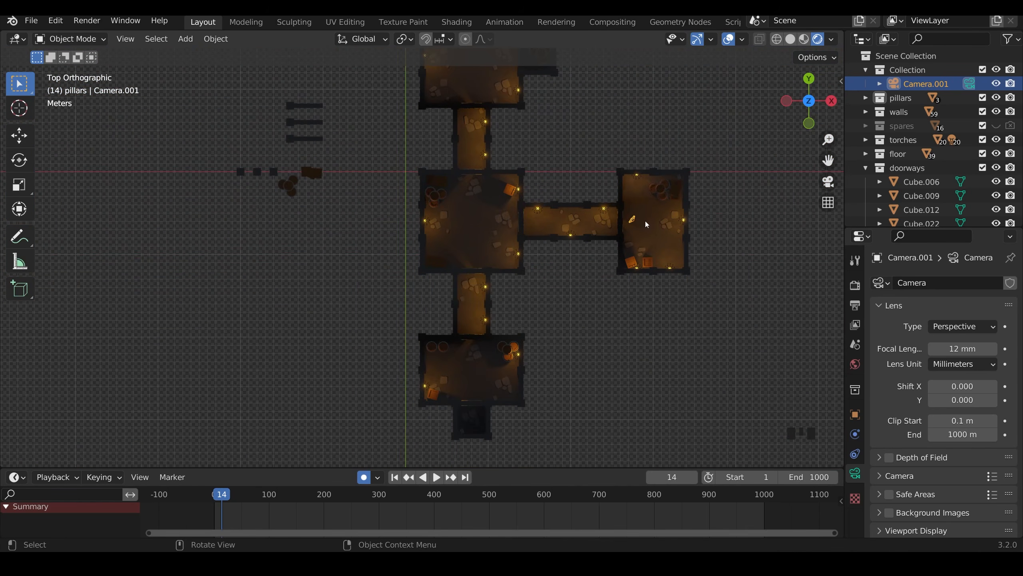
key(g)
click(521, 395)
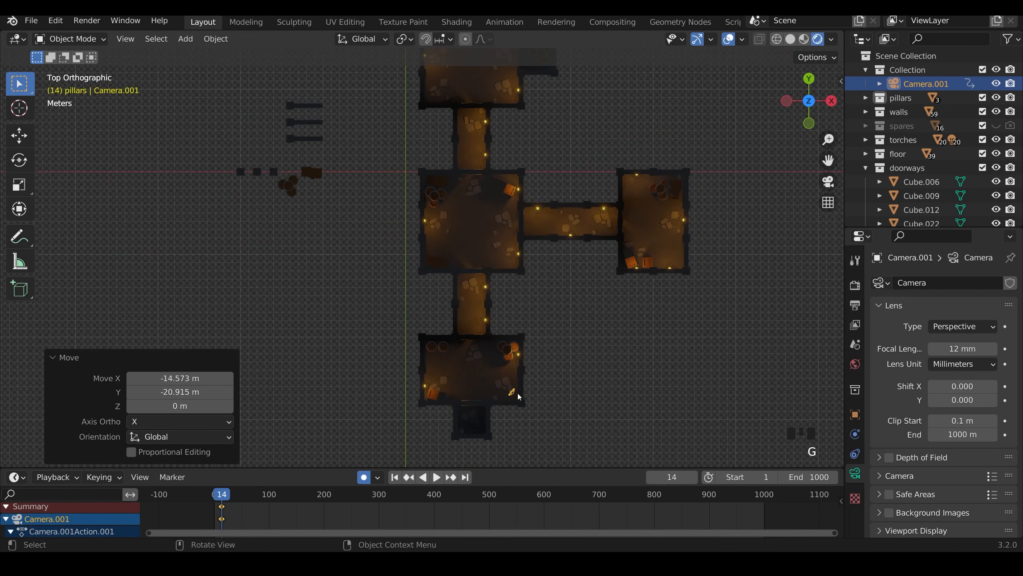
Step: Delete the camera's keyframe at frame 14 and set the current frame to 0, with the scene seen through the camera
key(KP_0)
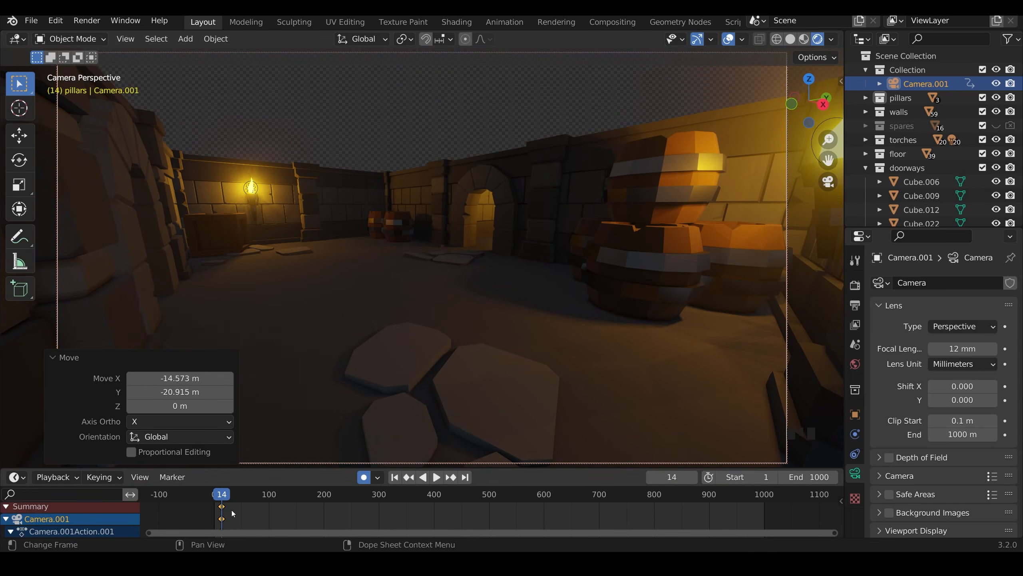
key(Delete)
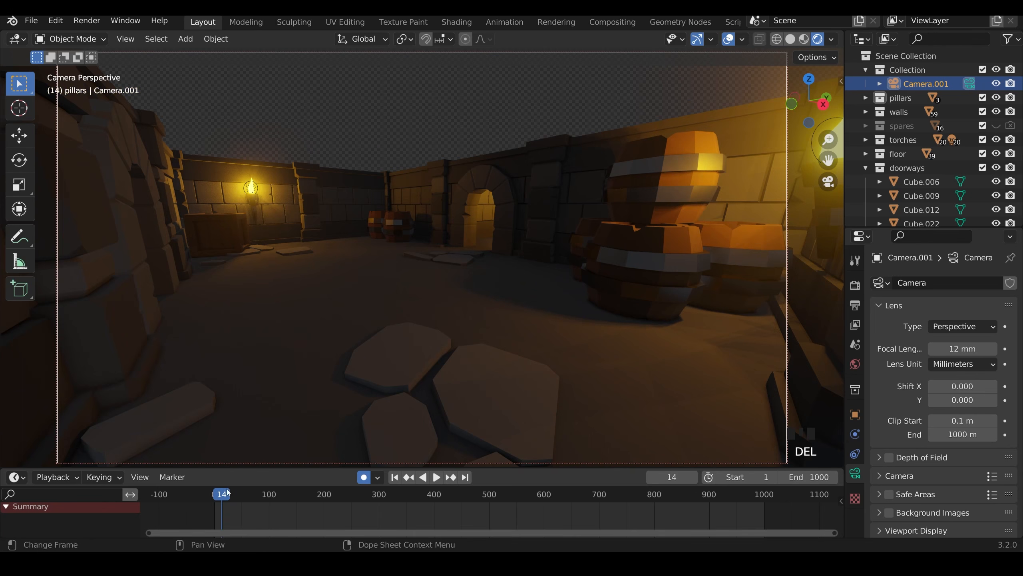
drag(227, 492, 214, 492)
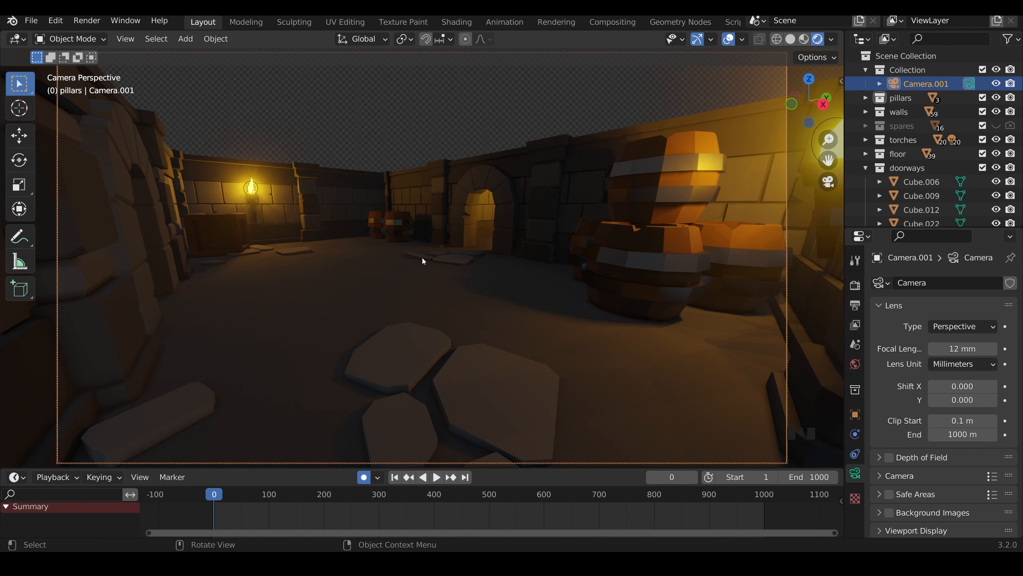
Step: During playback, record a walk navigation move of the camera from the starting room through the dungeon's doorways, corridors and rooms, and confirm it
key(space)
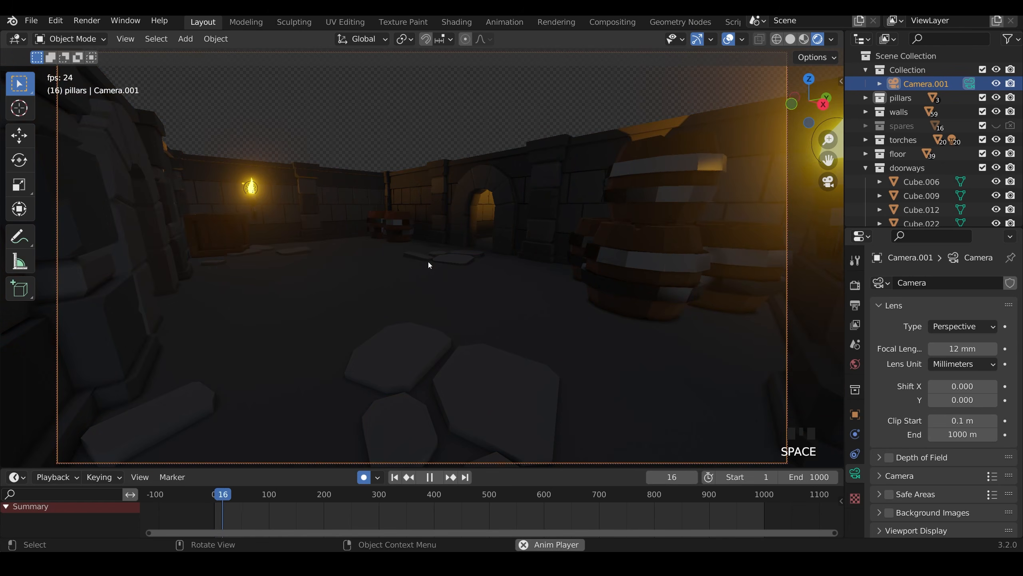
key(shift+grave)
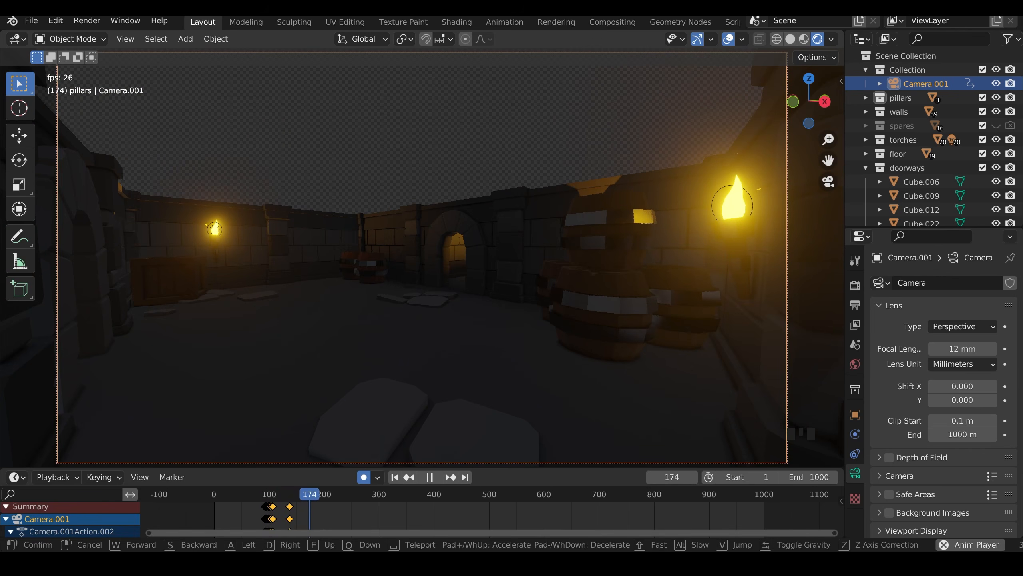
key(w)
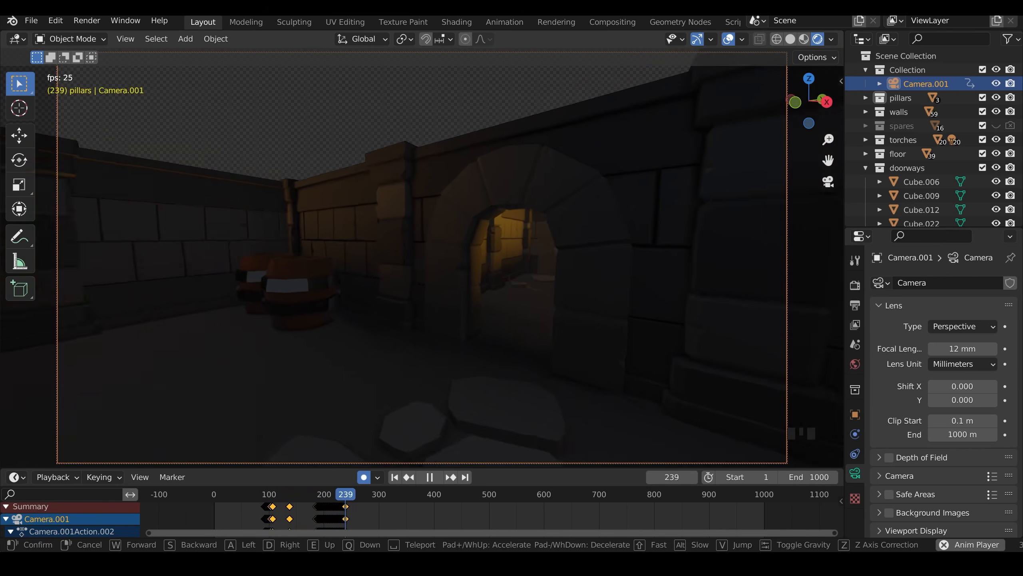
key(w)
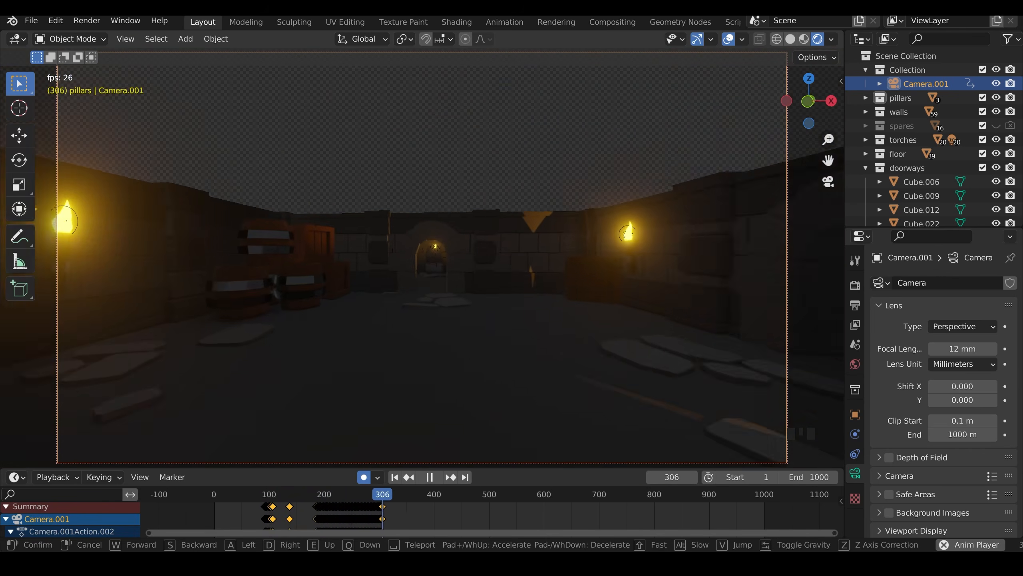
key(w)
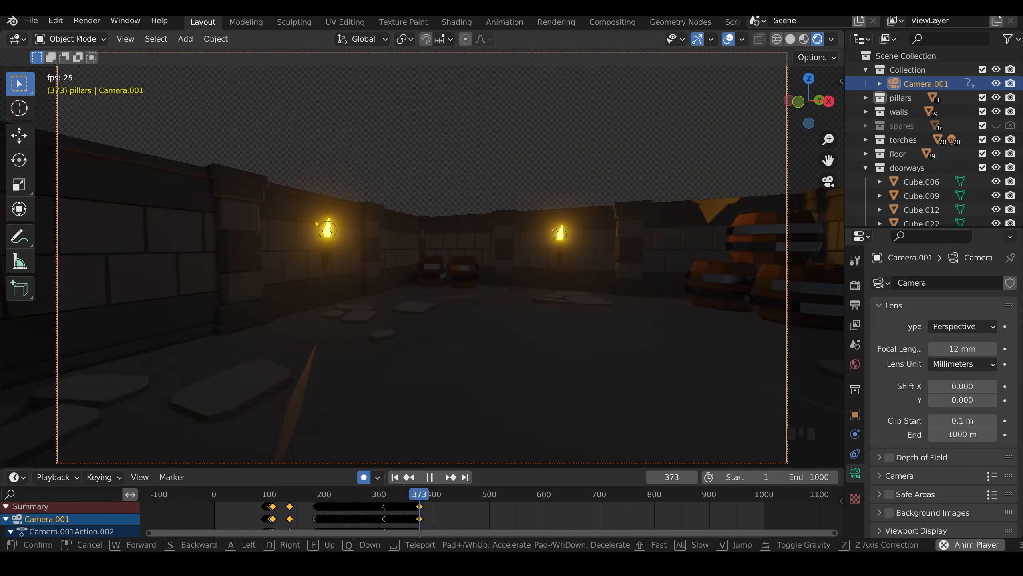
key(w)
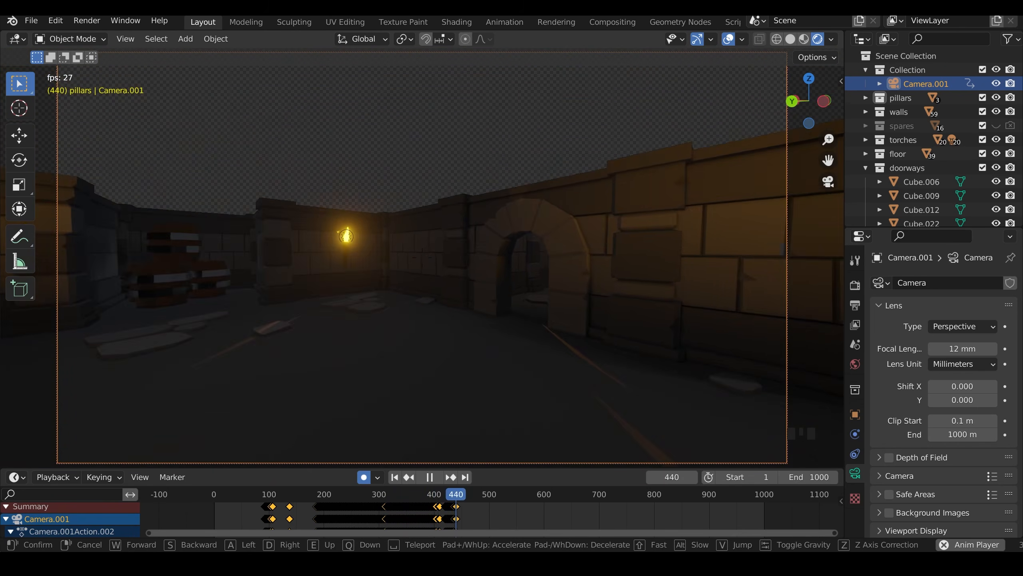
key(w)
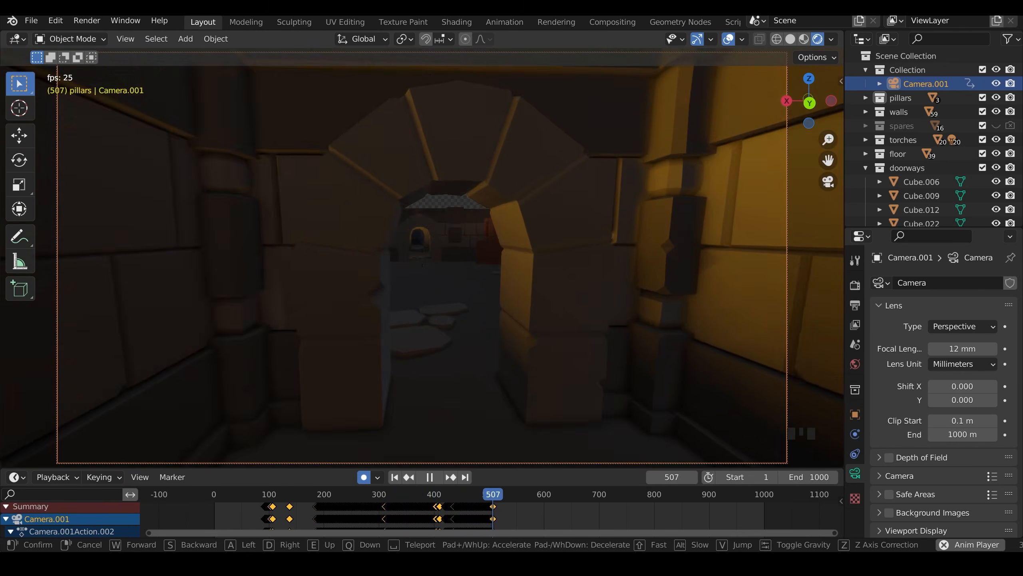
key(w)
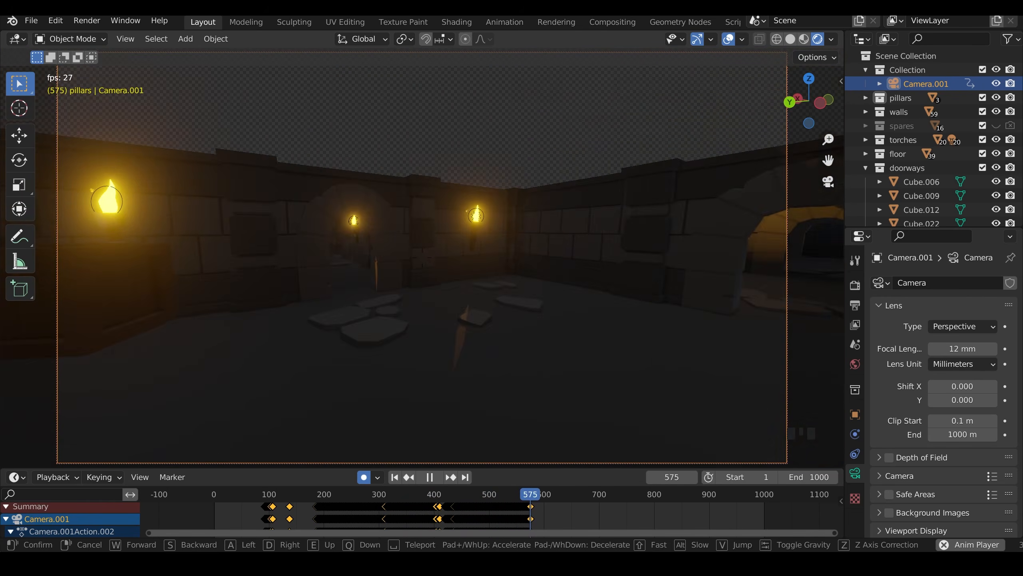
key(w)
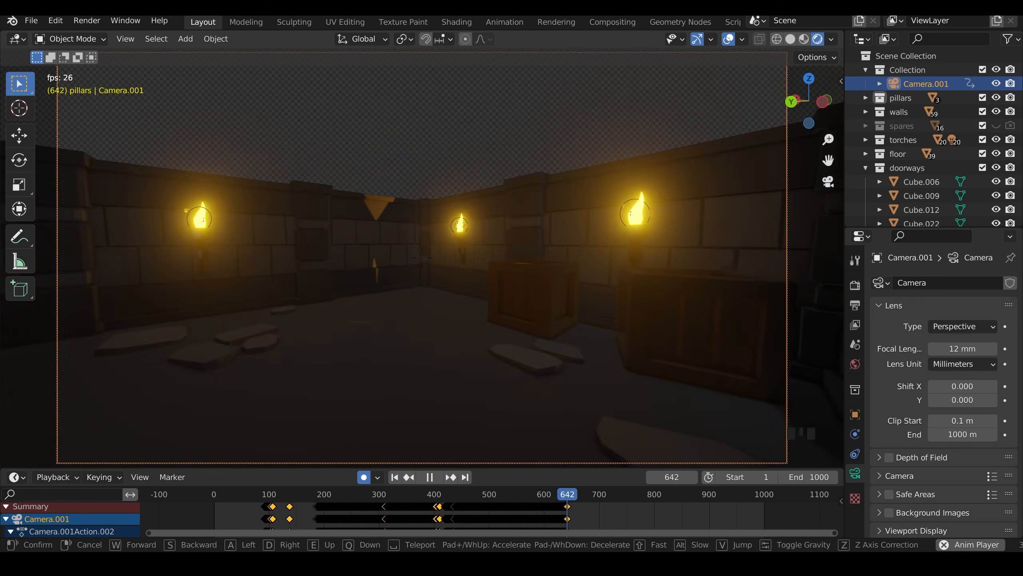
key(w)
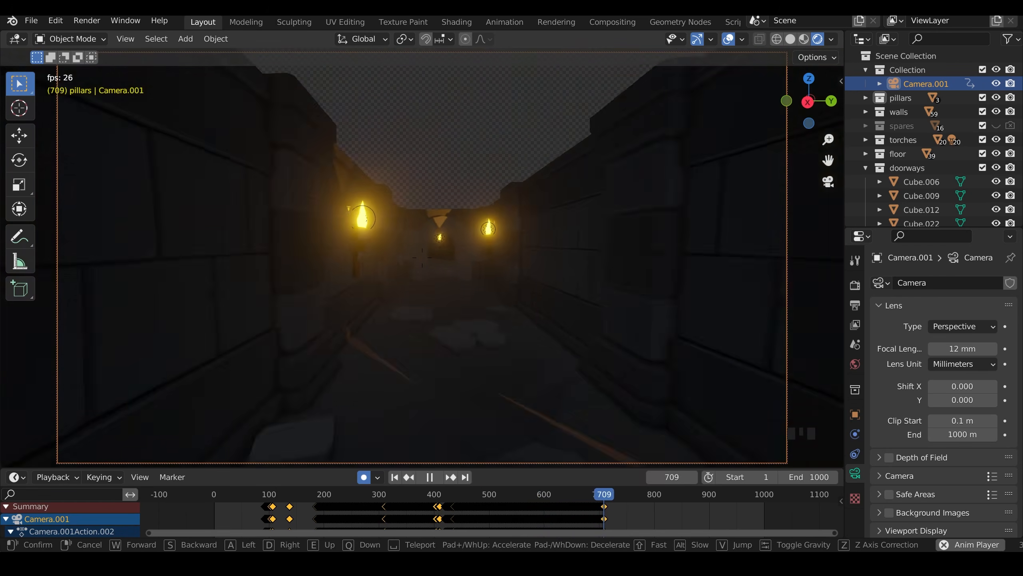
key(w)
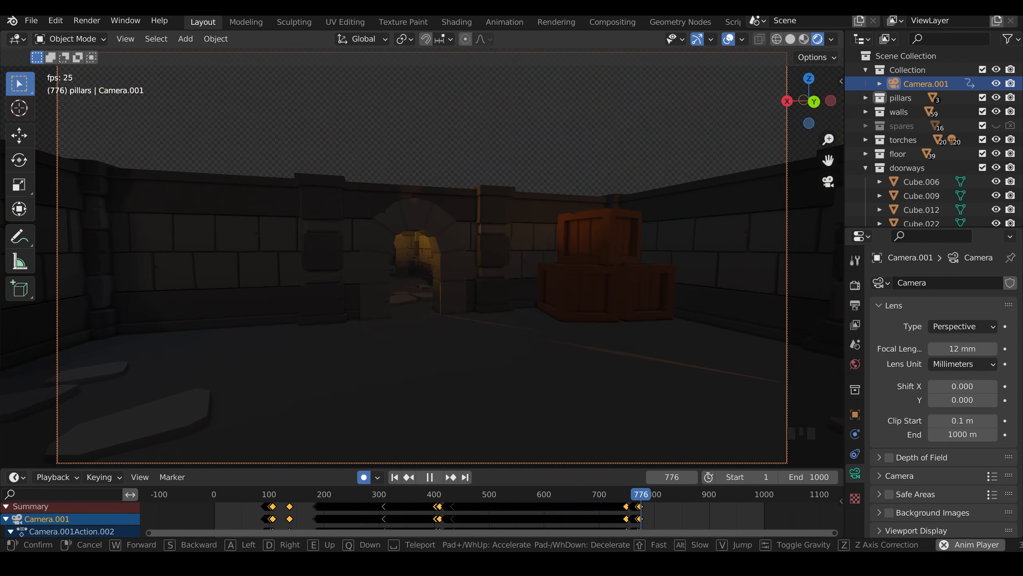
click(422, 258)
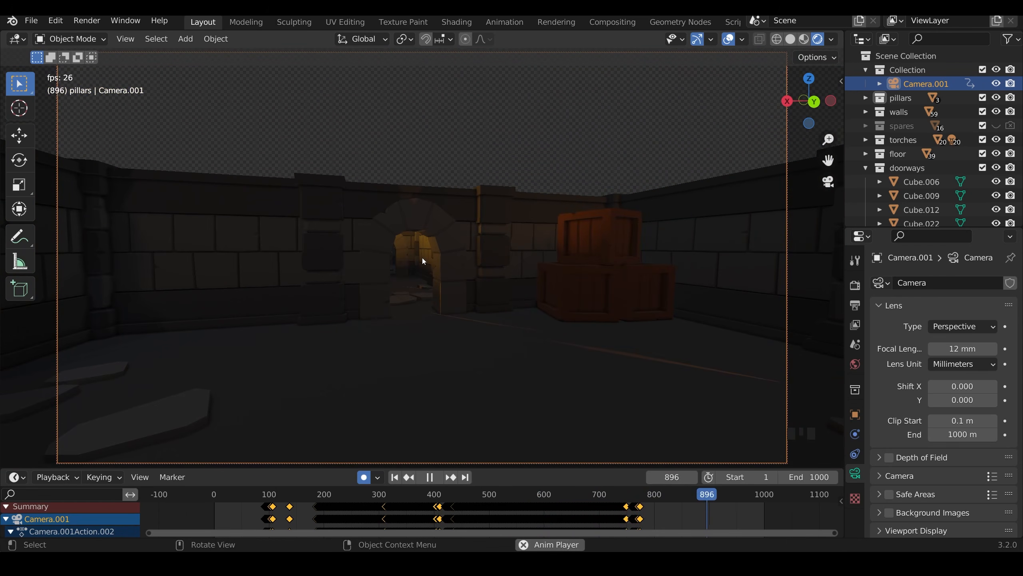
Step: Stop the playback, find where the useful camera movement ends, and delete the camera's keyframes after frame 752
key(space)
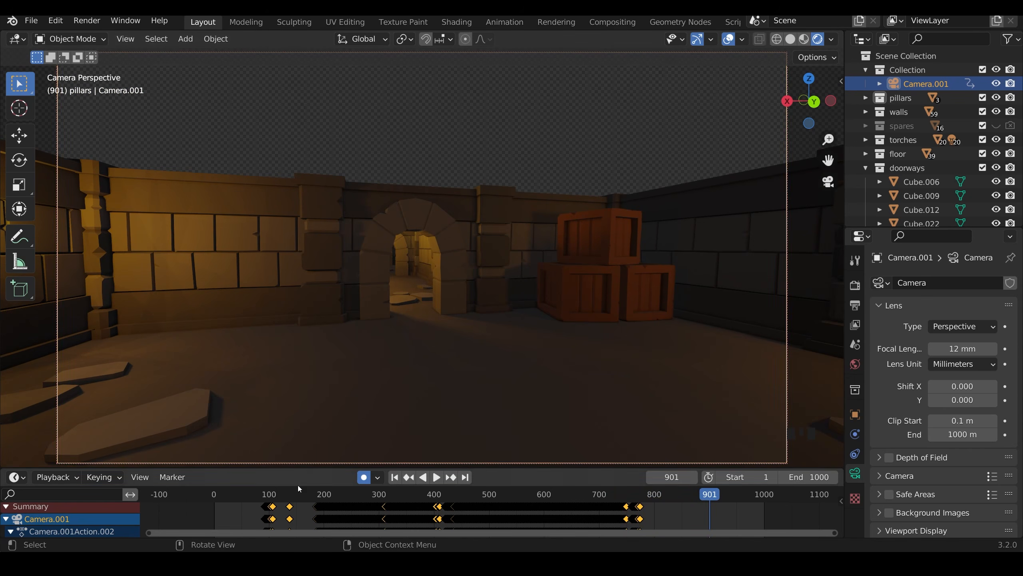
key(space)
click(270, 495)
drag(307, 495, 628, 496)
key(space)
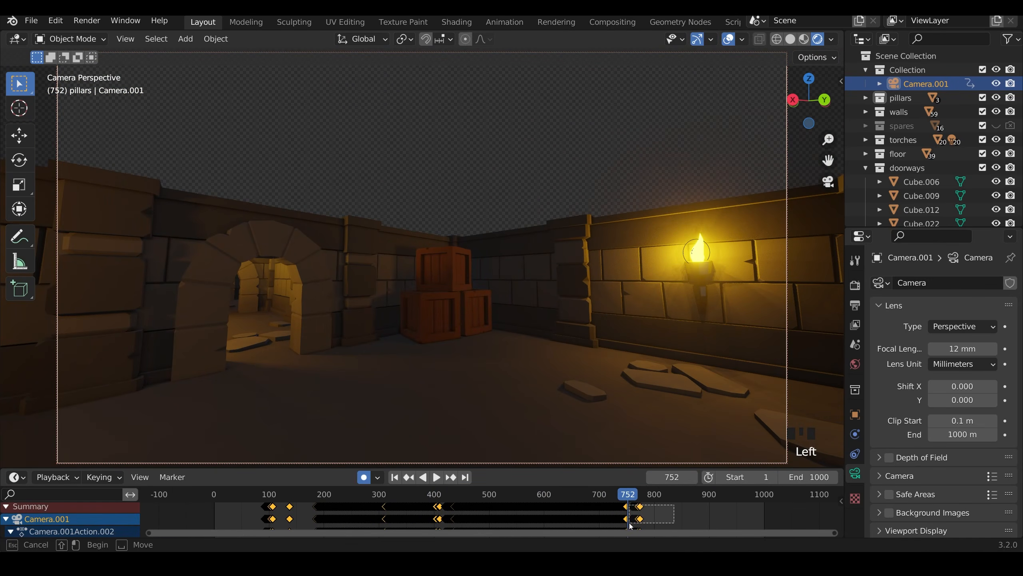
key(Delete)
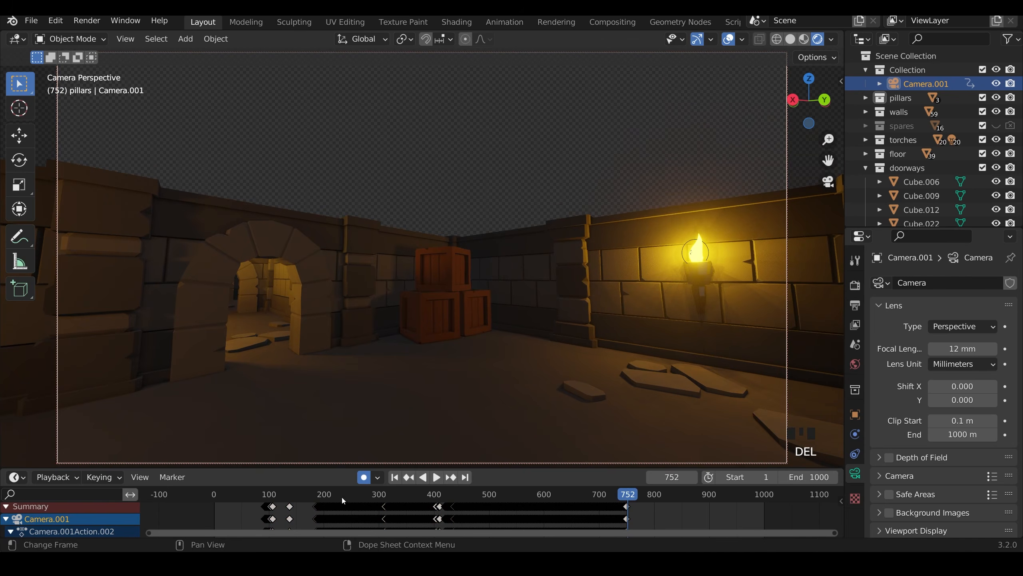
Step: Delete the camera's early keyframes before about frame 185 and shift all remaining keyframes so the movement starts at frame 0
click(302, 494)
drag(294, 519, 471, 504)
key(Delete)
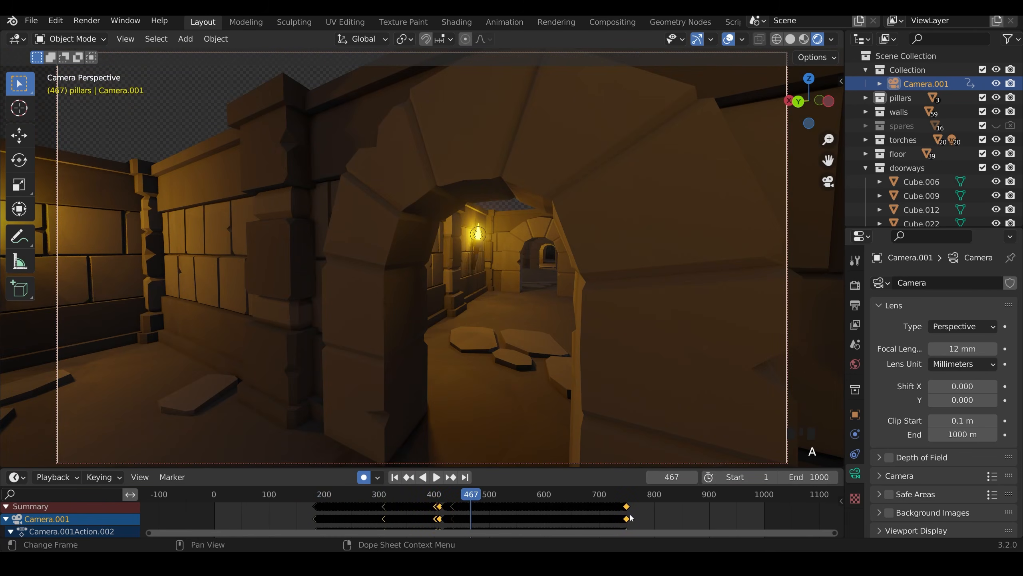
key(g)
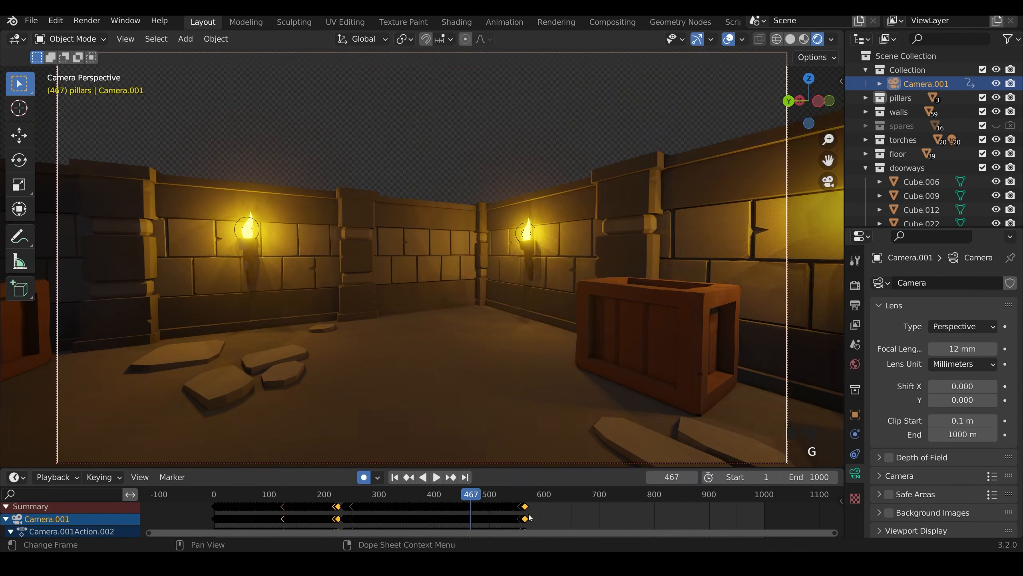
Step: Check the last keyframe at frame 567, set the timeline's end frame to 560 and play the animation with auto keying off
drag(528, 494, 526, 493)
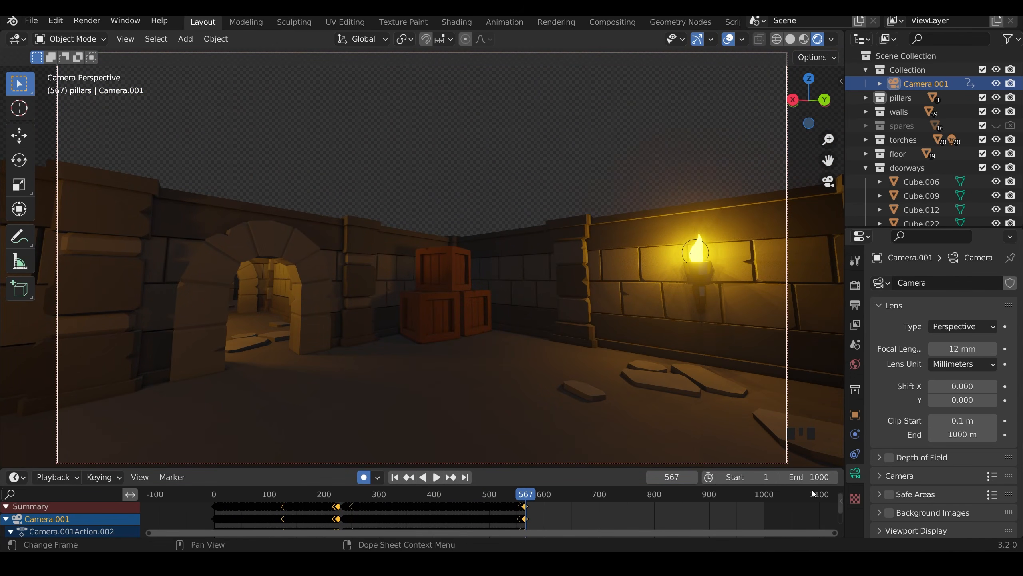
text(560)
key(Return)
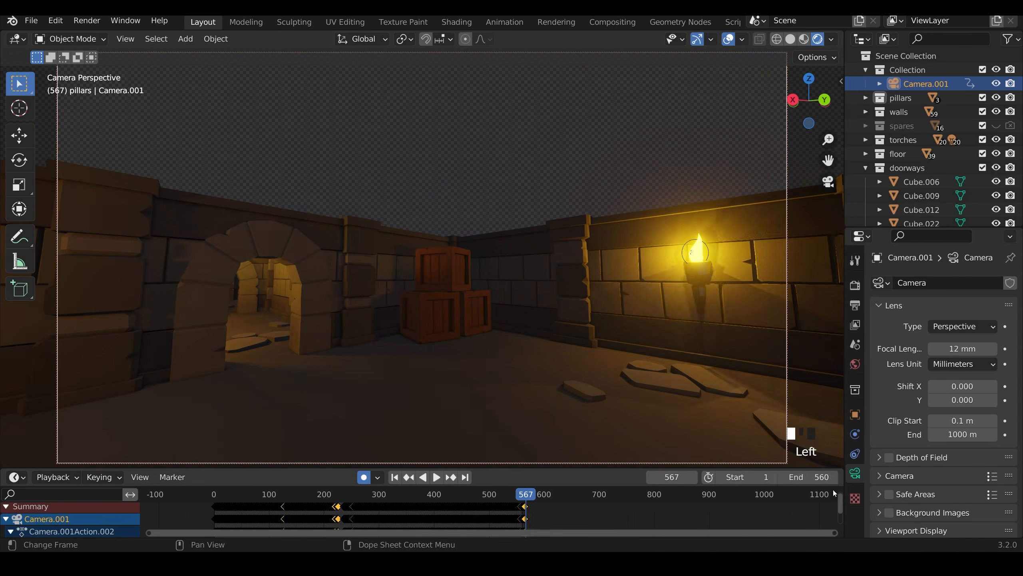
key(space)
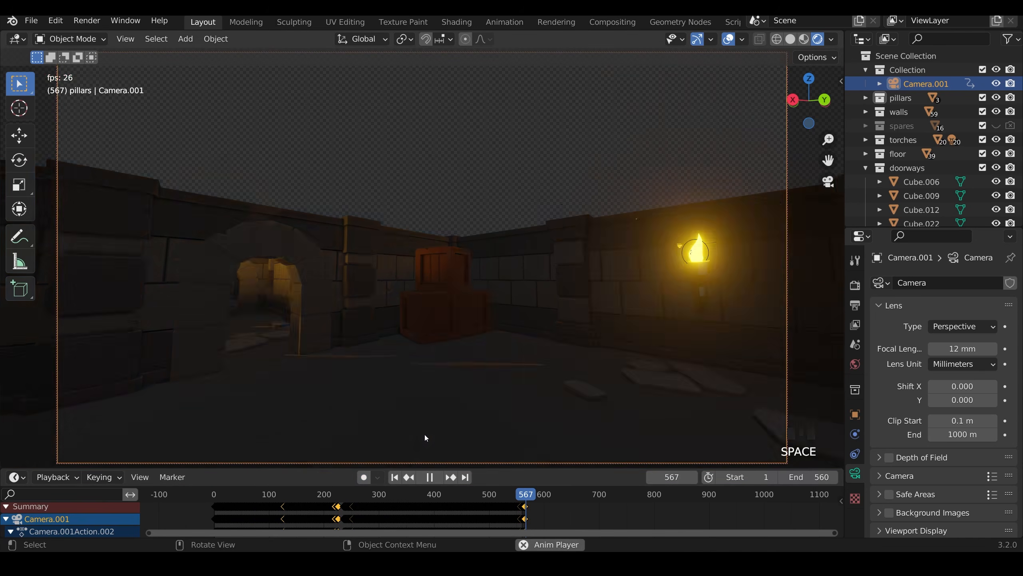